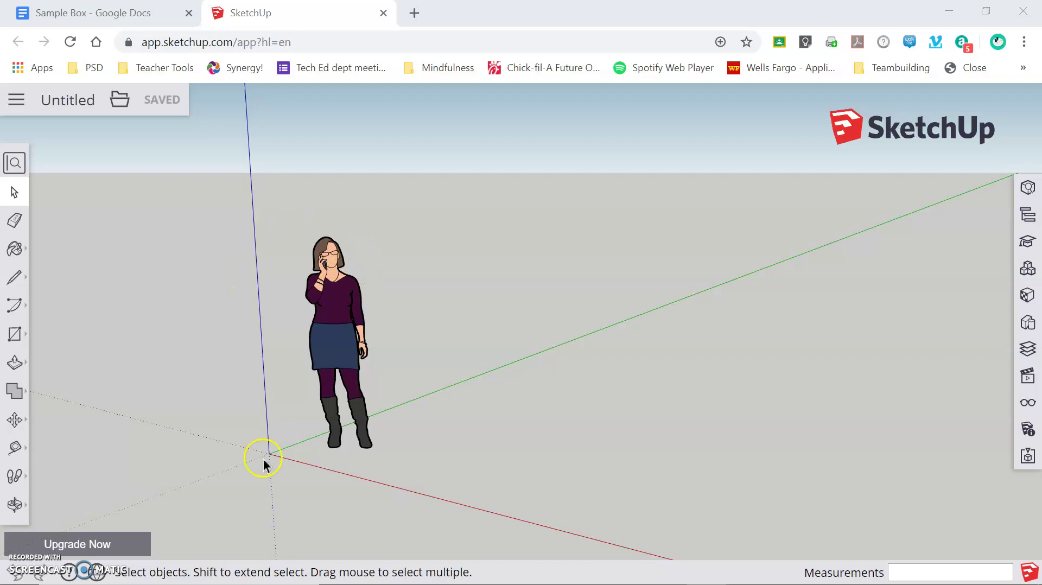
# Delete the default human figure from the model
pyautogui.click(331, 314)
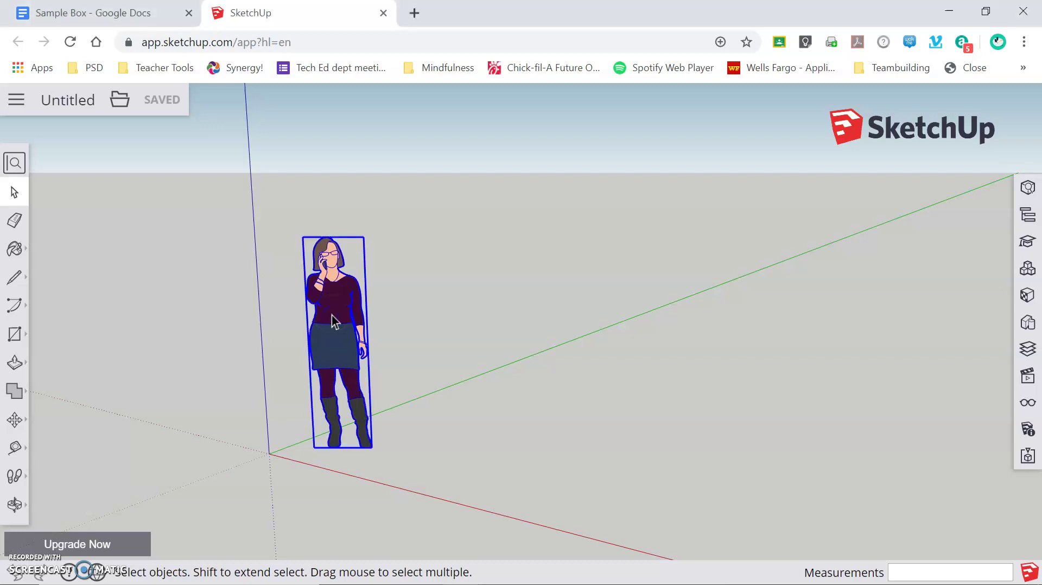
pyautogui.press('Delete')
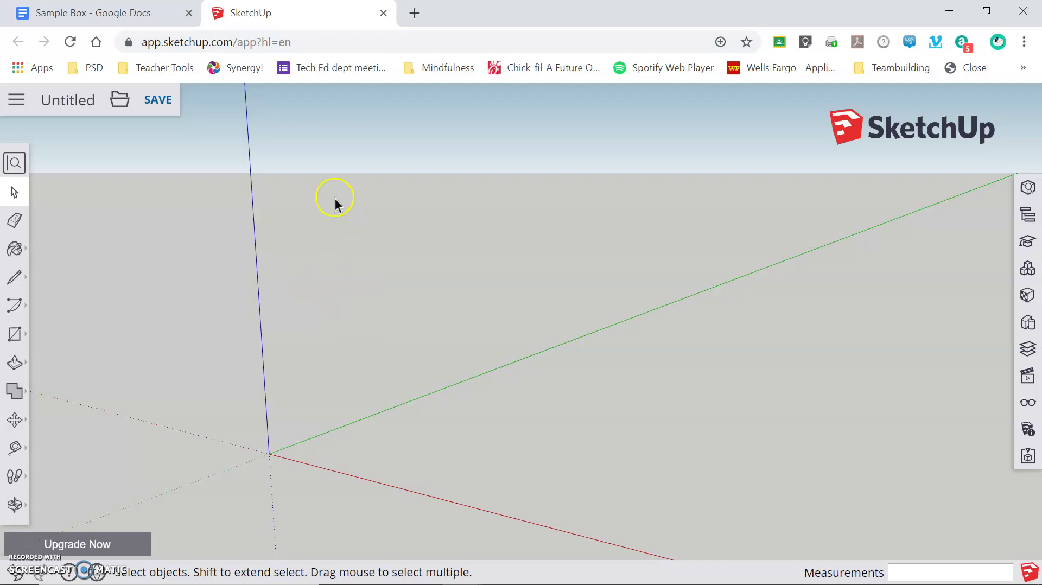
# Switch to the Sample Box Google Doc and read the box's exterior dimensions, piece thickness and drawing steps
pyautogui.click(105, 15)
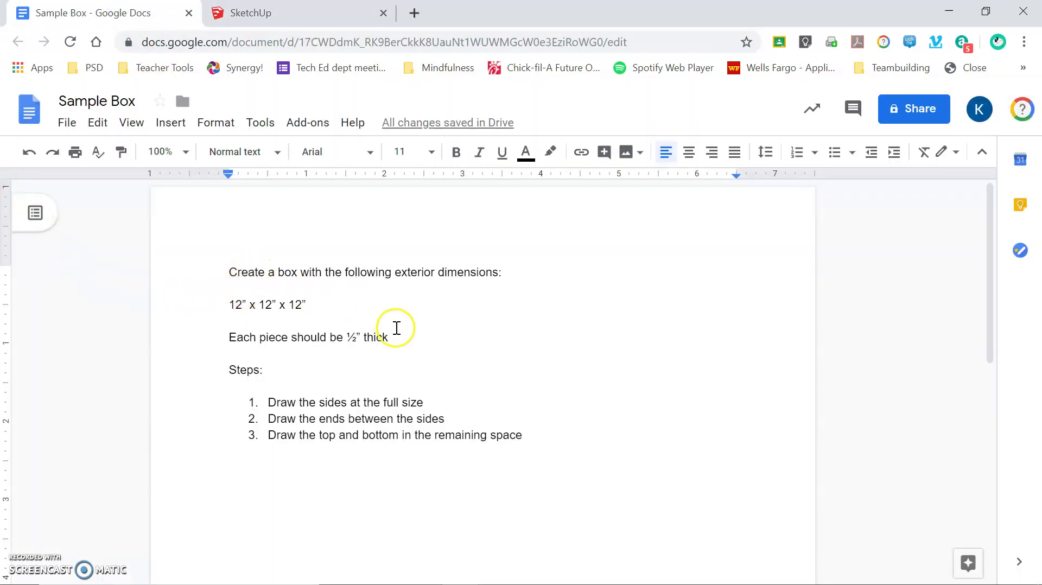
pyautogui.click(228, 270)
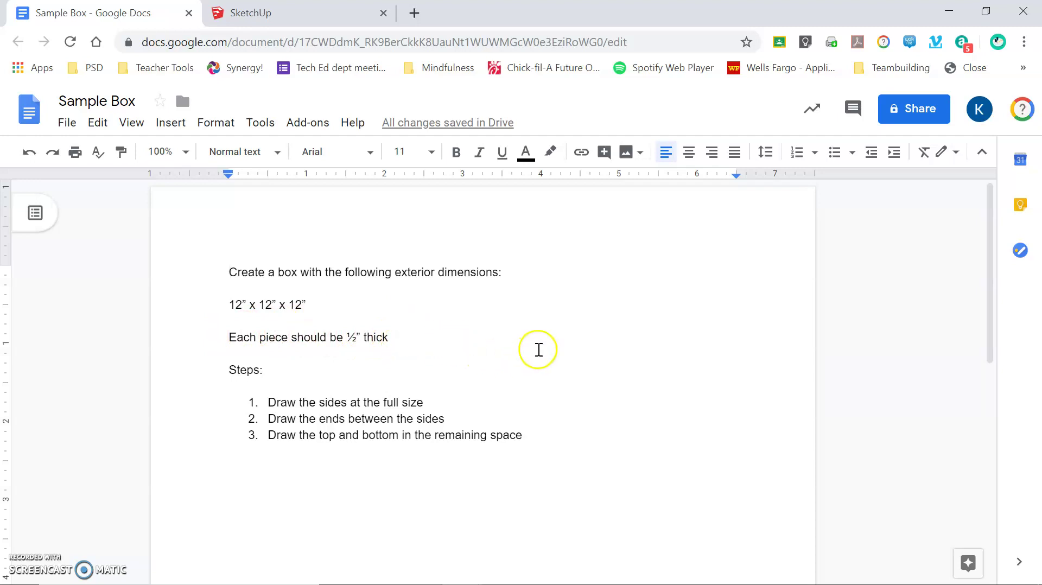
pyautogui.scroll(-1, 539, 347)
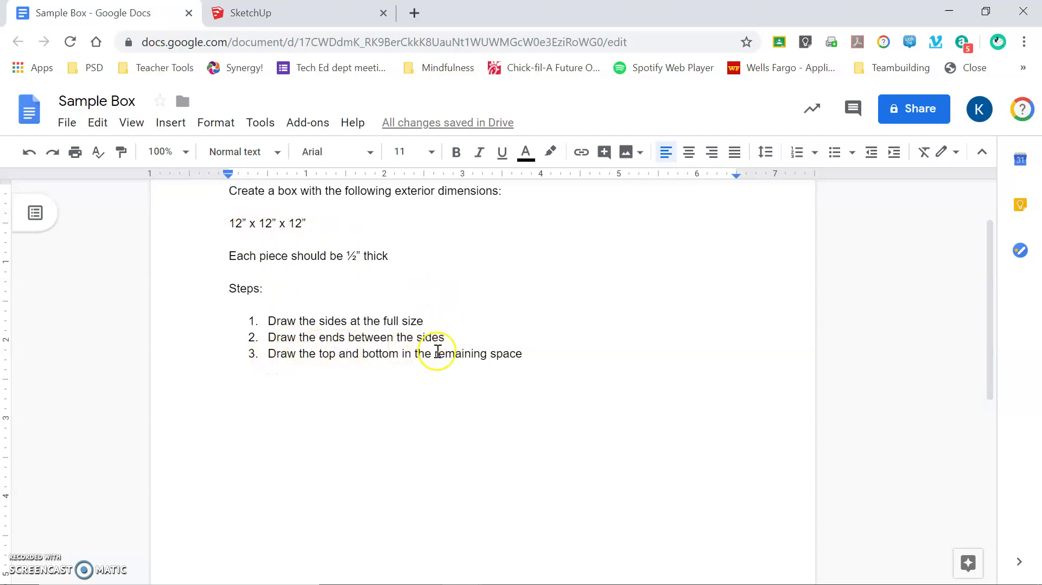
# Switch back to SketchUp and begin a rectangle with its first corner at the origin
pyautogui.click(323, 20)
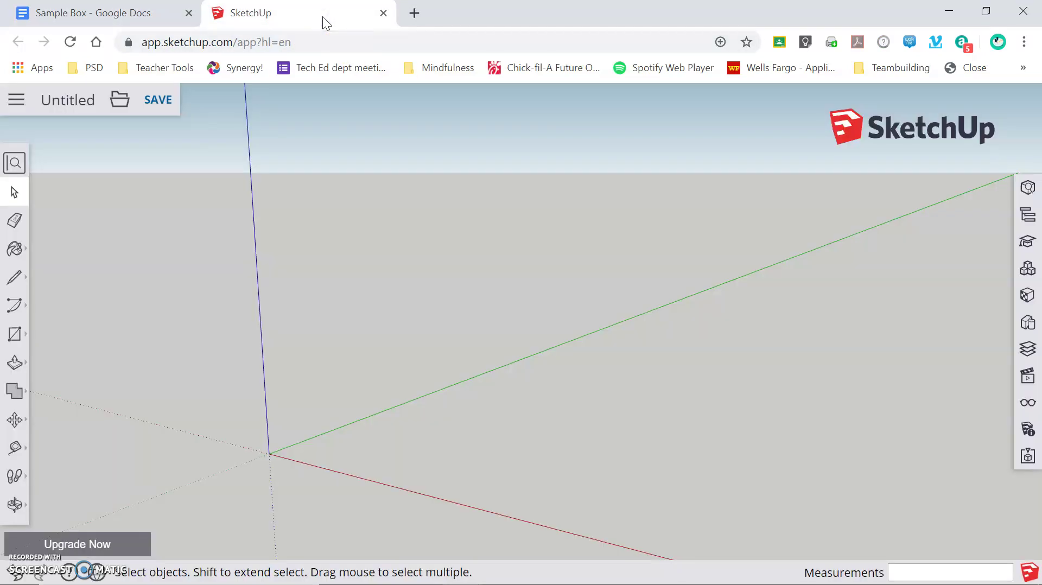
pyautogui.click(327, 163)
pyautogui.click(16, 339)
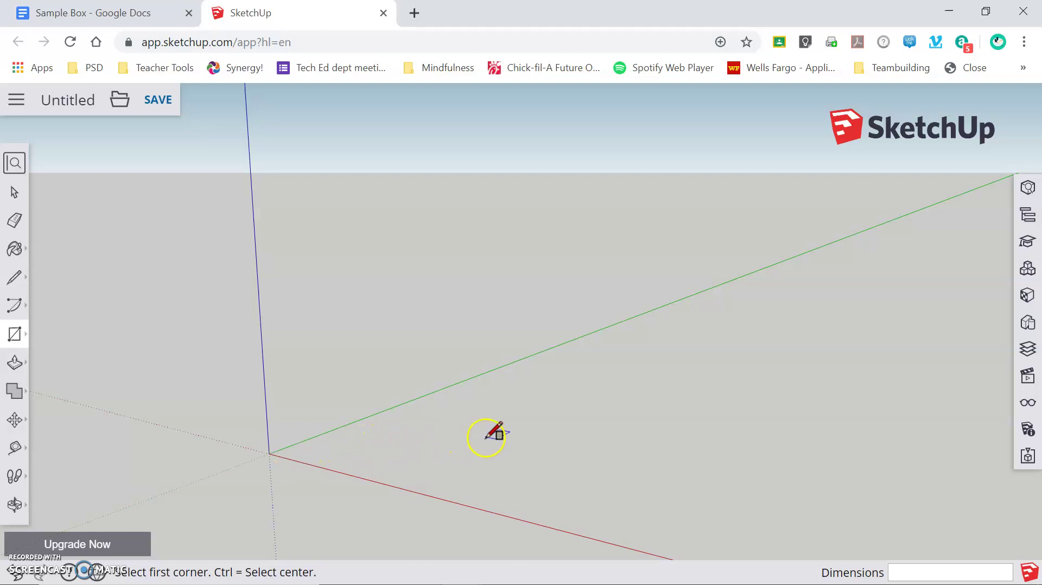
pyautogui.click(270, 453)
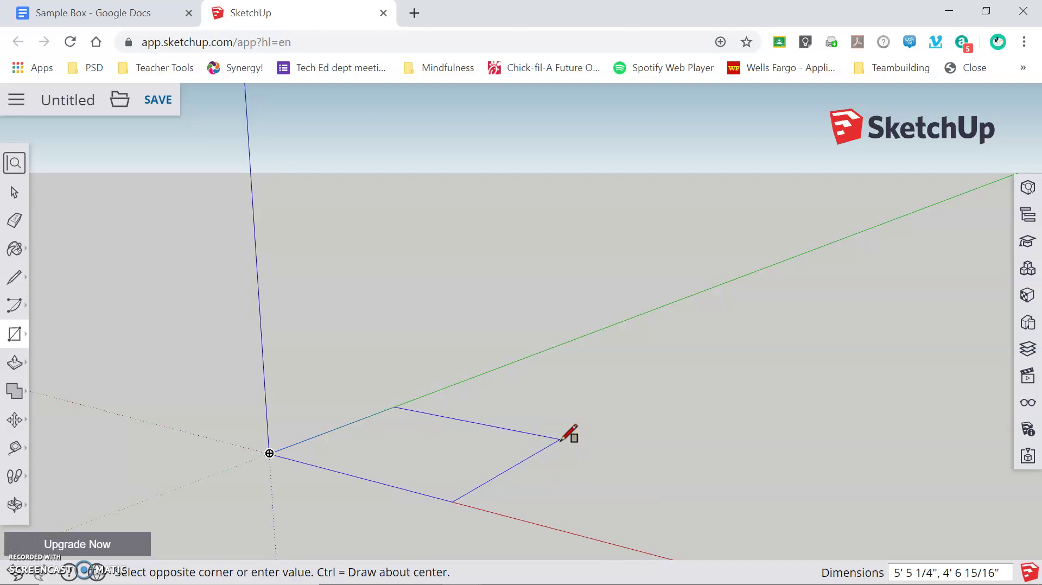
pyautogui.moveTo(562, 440); pyautogui.dragTo(609, 427)
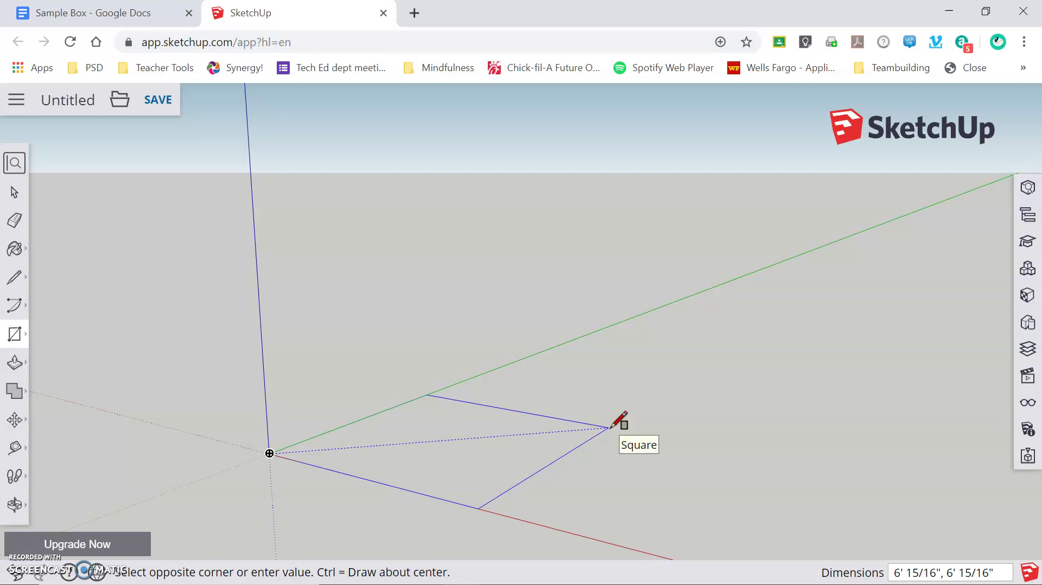
# Cycle the unfinished rectangle's plane lock through the green, blue and red axis orientations
pyautogui.press('Left')
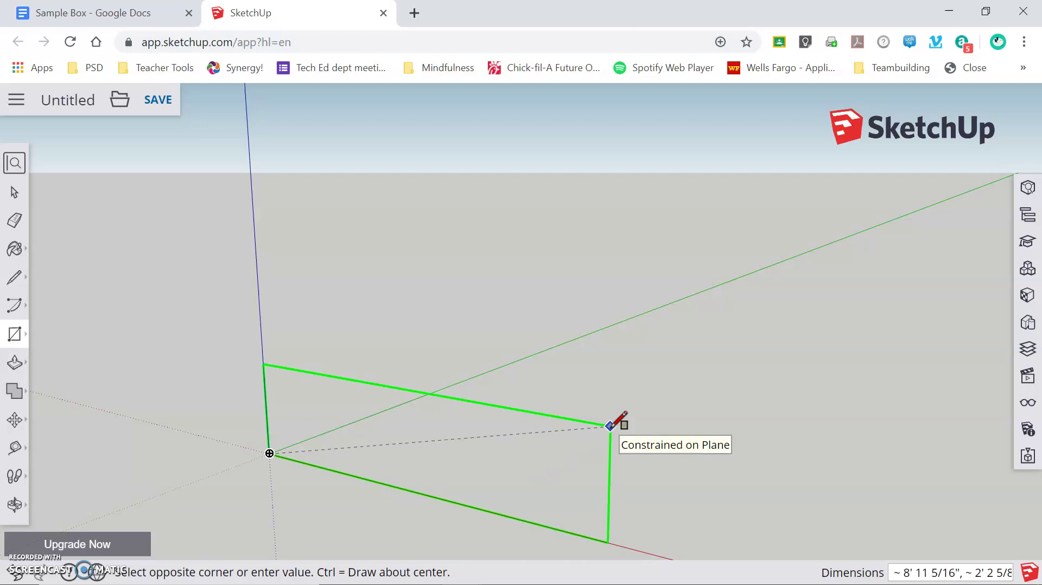
pyautogui.press('Up')
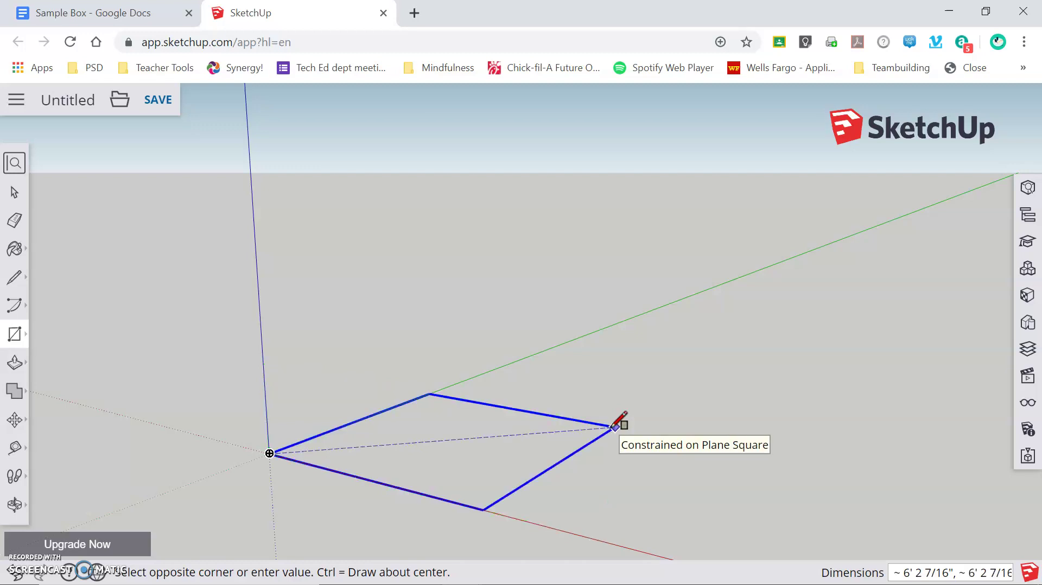
pyautogui.press('Right')
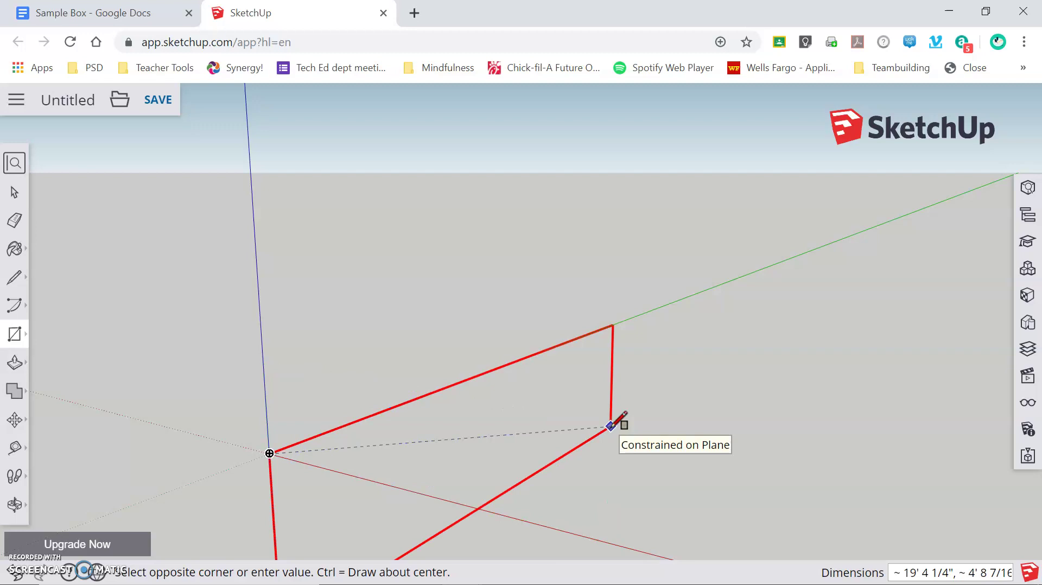
pyautogui.press('Up')
pyautogui.press('Left')
pyautogui.press('Up')
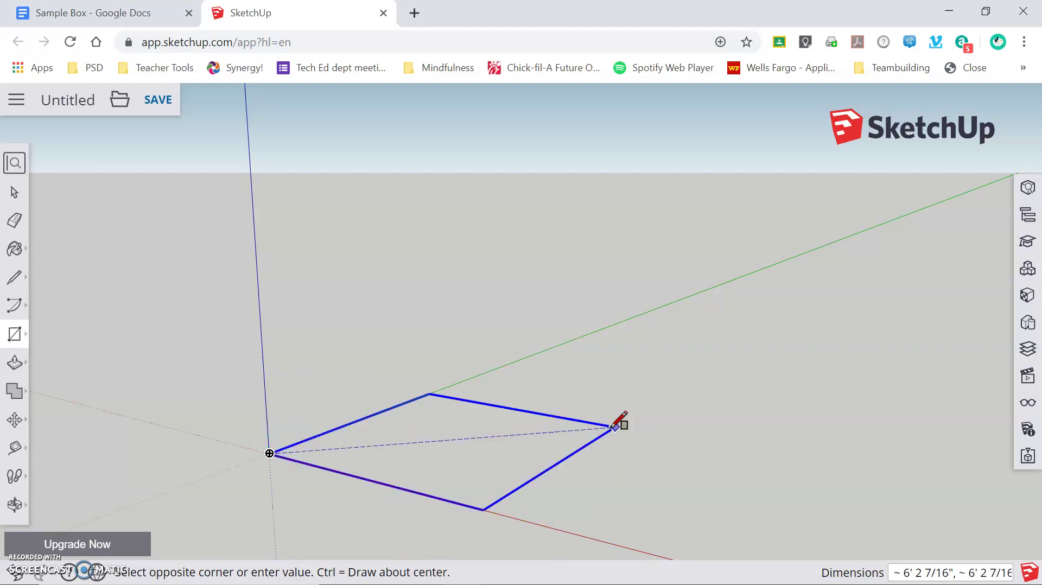
pyautogui.press('Right')
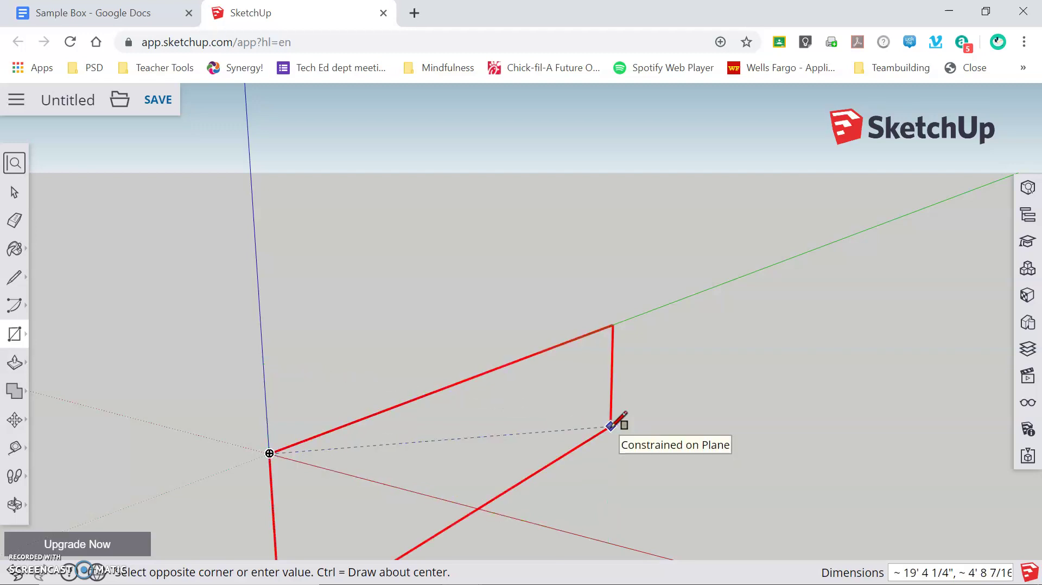
pyautogui.press('Left')
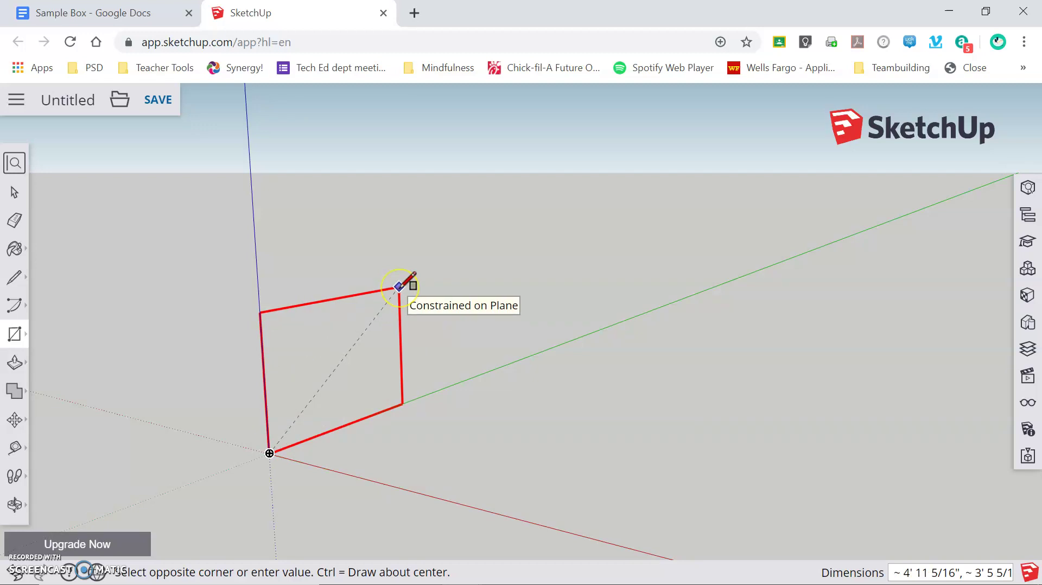
pyautogui.press('Up')
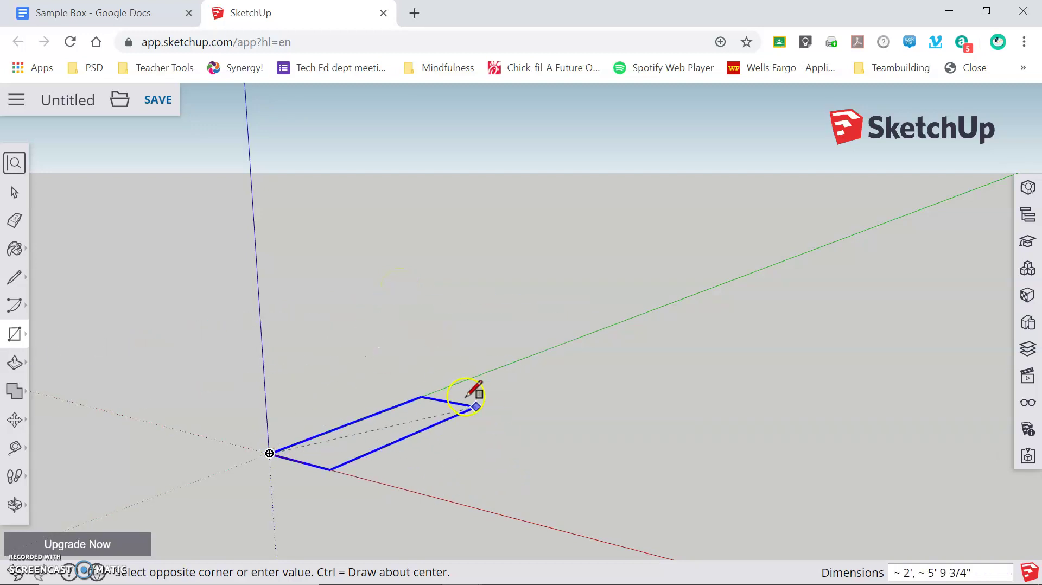
# Lock the rectangle to the vertical plane perpendicular to the red axis and finish it at 12 by 12 inches
pyautogui.press('Right')
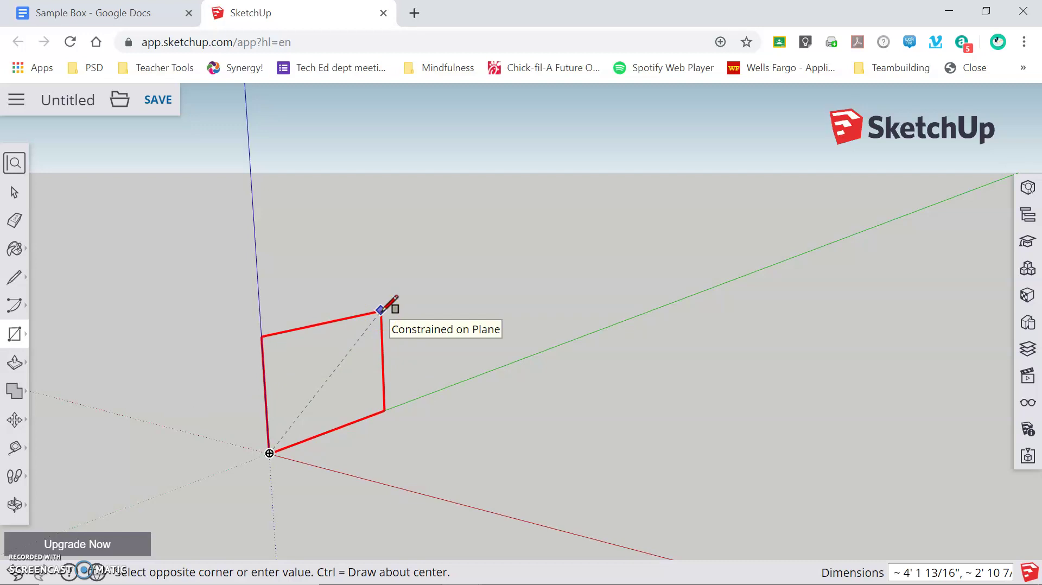
pyautogui.write('12,12')
pyautogui.press('Return')
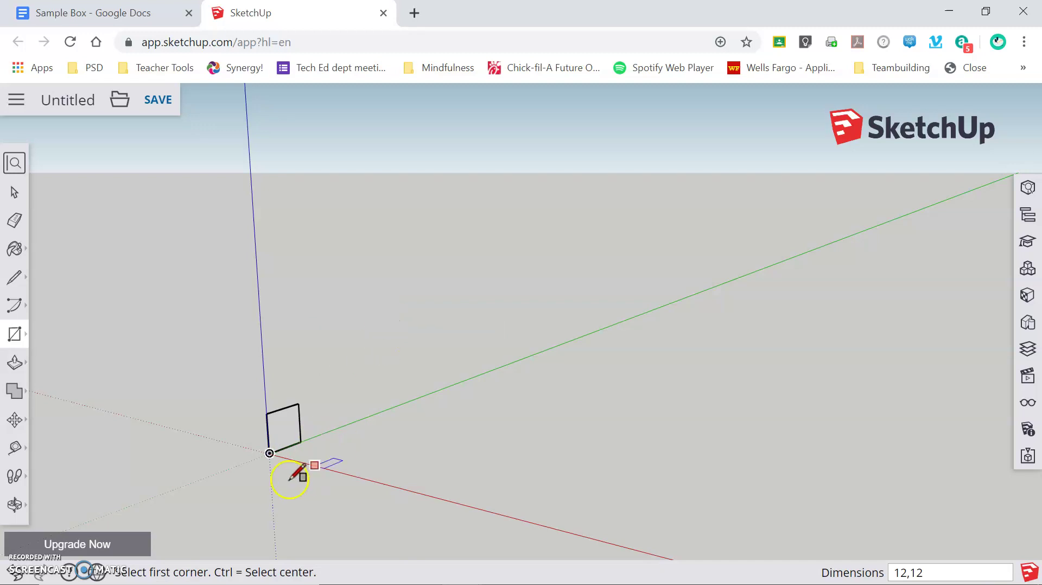
# Push/Pull the 12-inch square face 0.5 inch along the red axis to form the first side panel
pyautogui.scroll(5, 254, 436)
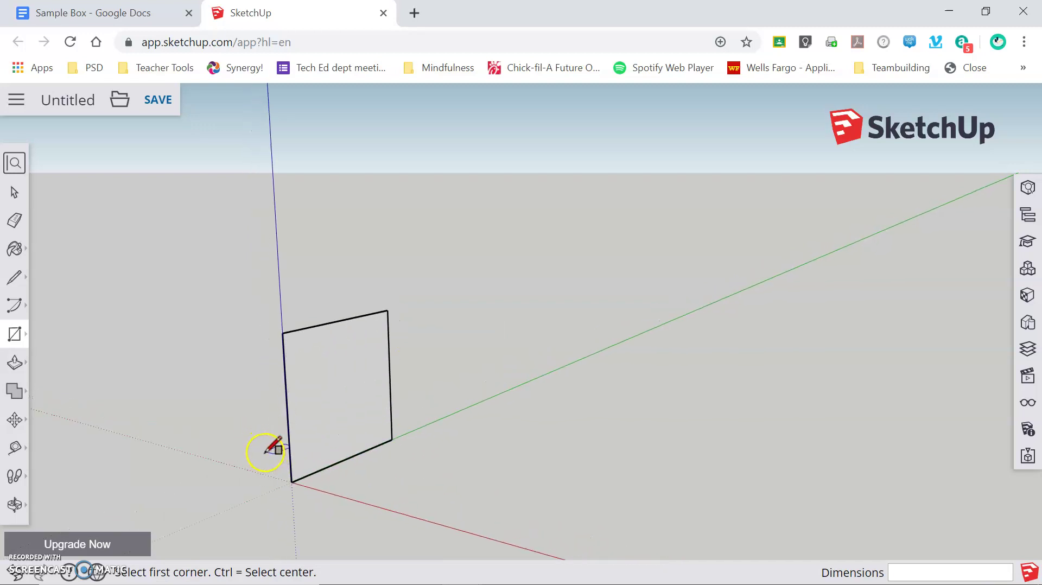
pyautogui.moveTo(272, 447); pyautogui.dragTo(400, 432, button='middle')
pyautogui.press('r')
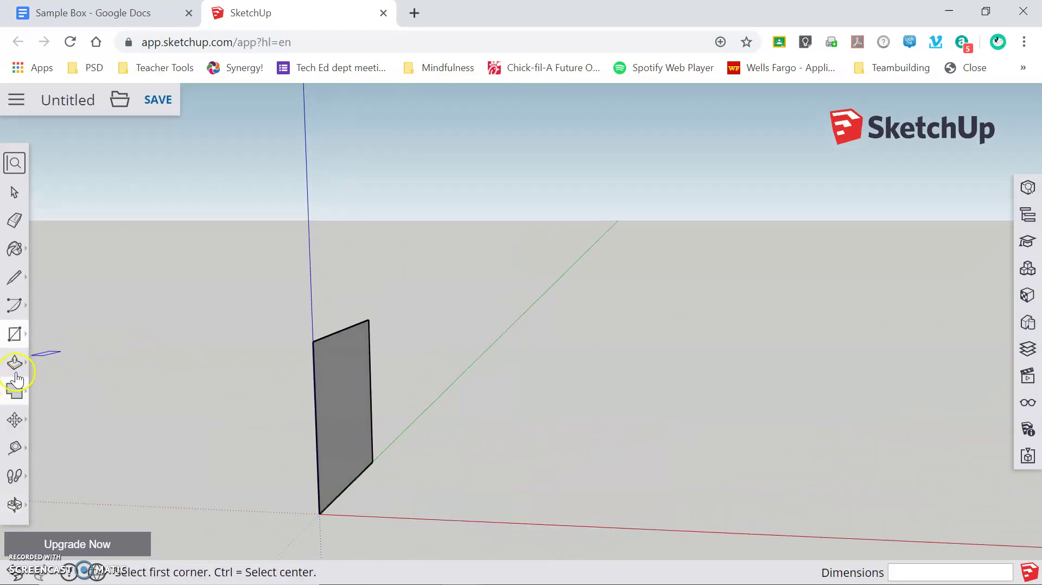
pyautogui.click(15, 363)
pyautogui.moveTo(344, 399); pyautogui.dragTo(378, 401)
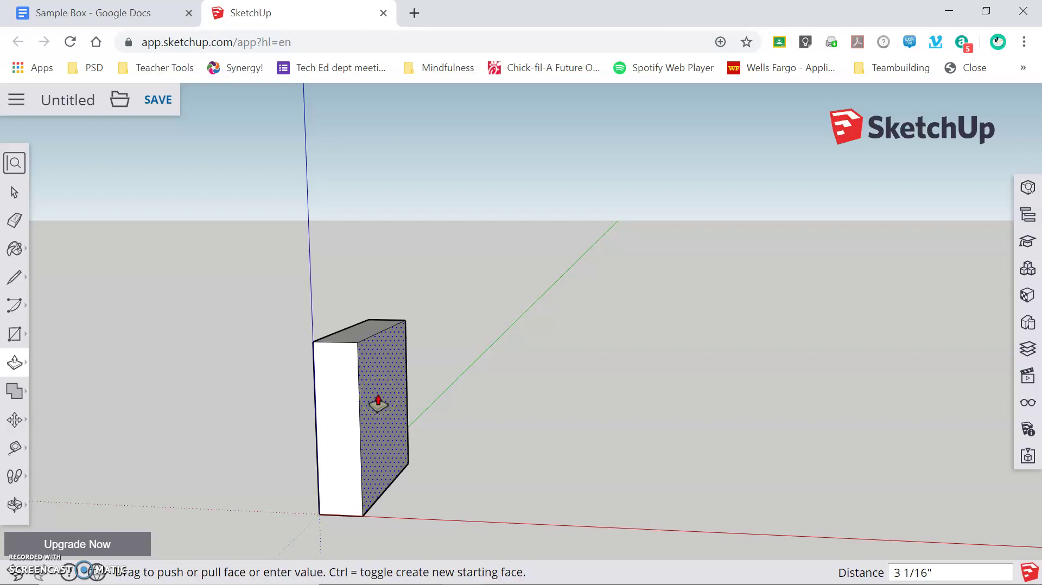
pyautogui.write('.5')
pyautogui.press('Return')
# Select all faces and edges of the side panel and make them a group
pyautogui.moveTo(208, 410); pyautogui.dragTo(346, 400, button='middle')
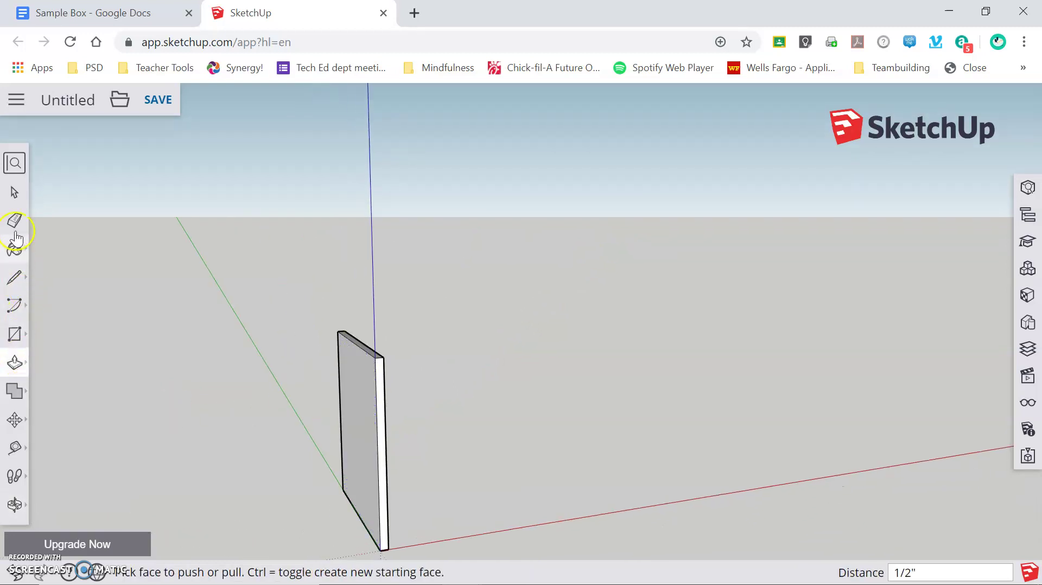
pyautogui.click(14, 193)
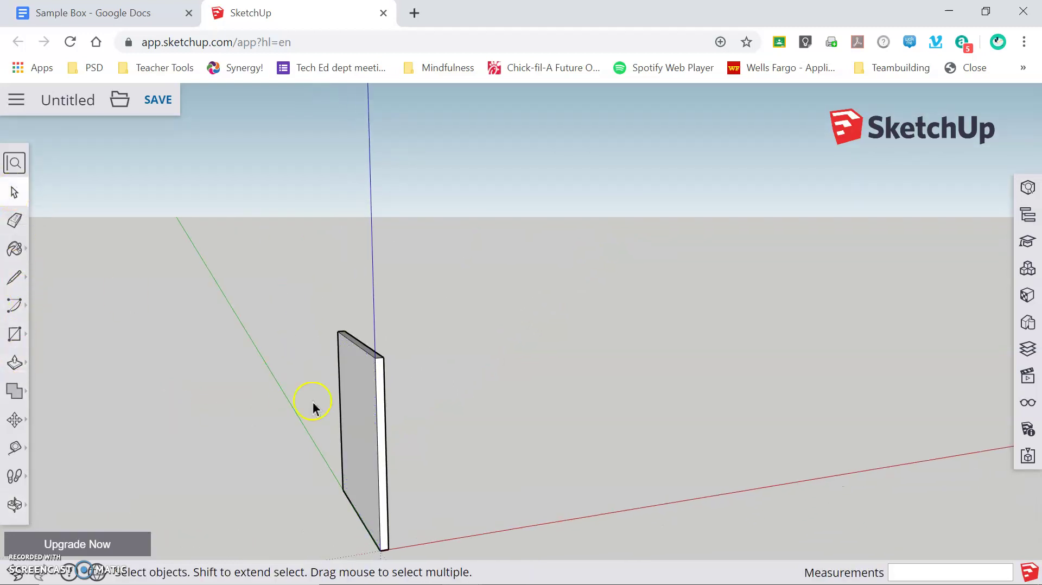
pyautogui.tripleClick(363, 424)
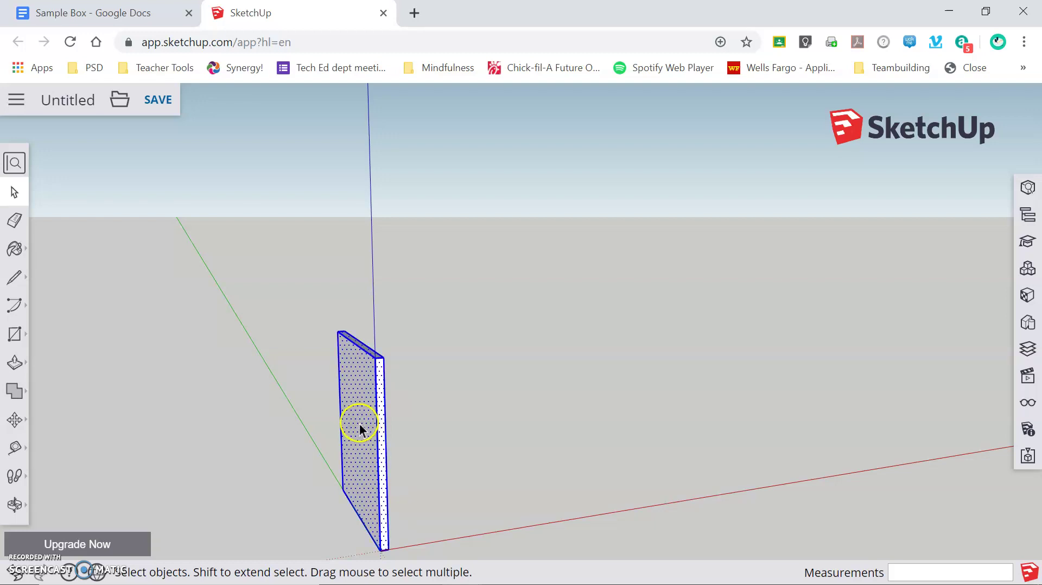
pyautogui.rightClick(360, 429)
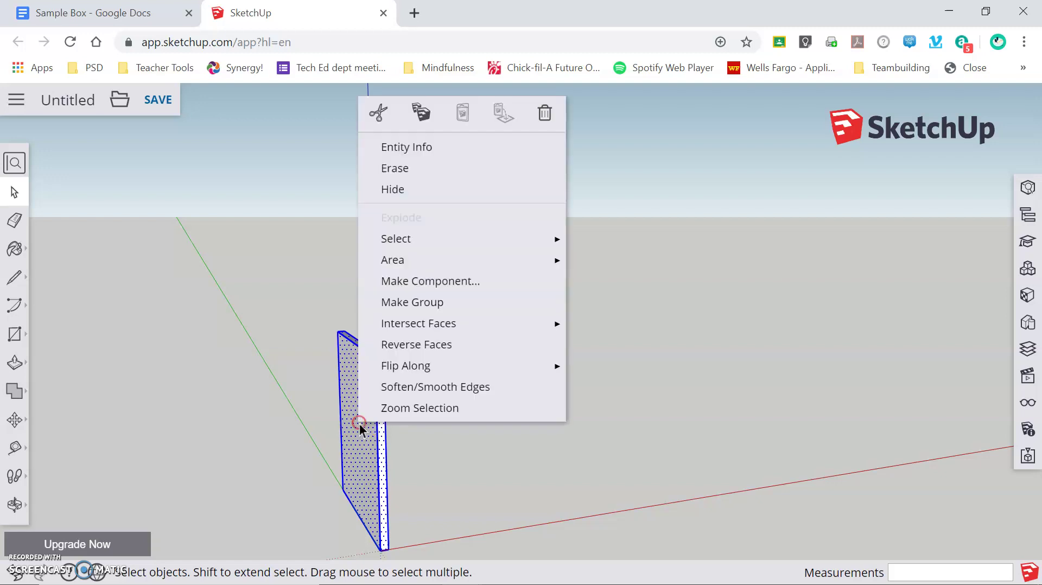
pyautogui.click(402, 307)
# Copy the grouped side panel 12 inches along the red axis with the Move tool
pyautogui.moveTo(550, 447); pyautogui.dragTo(462, 422, button='middle')
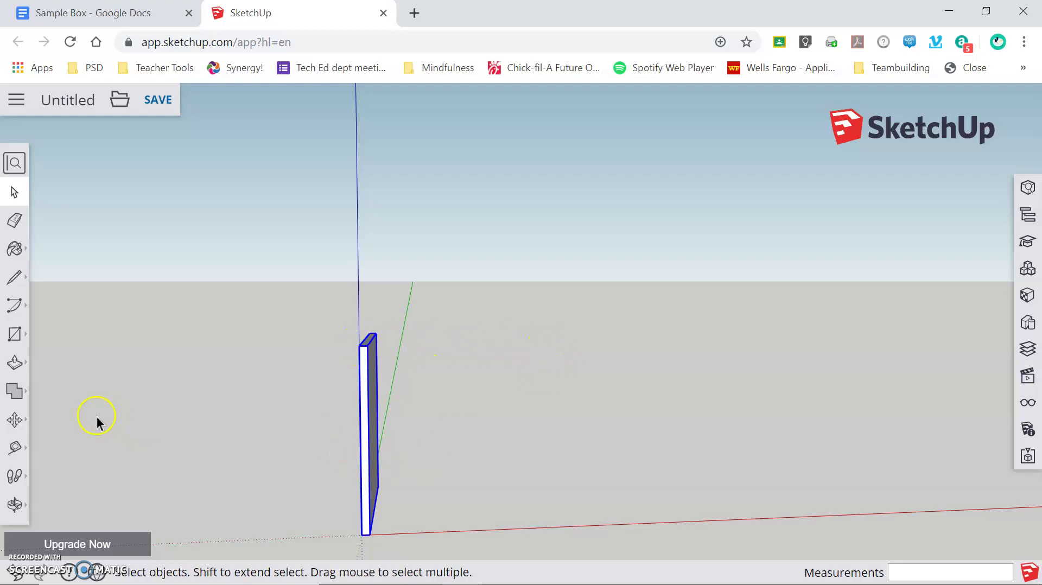
pyautogui.click(14, 421)
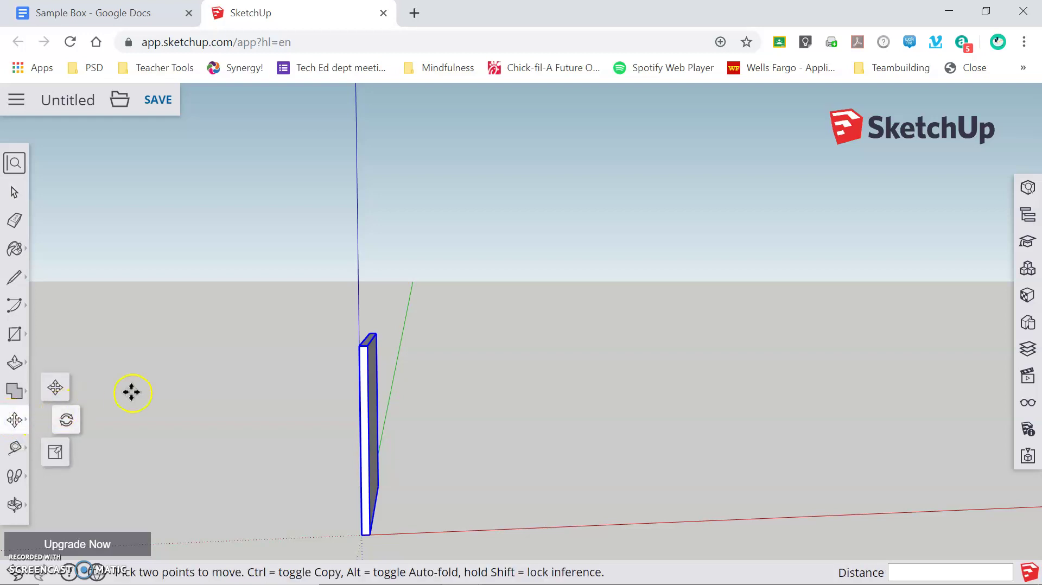
pyautogui.click(364, 356)
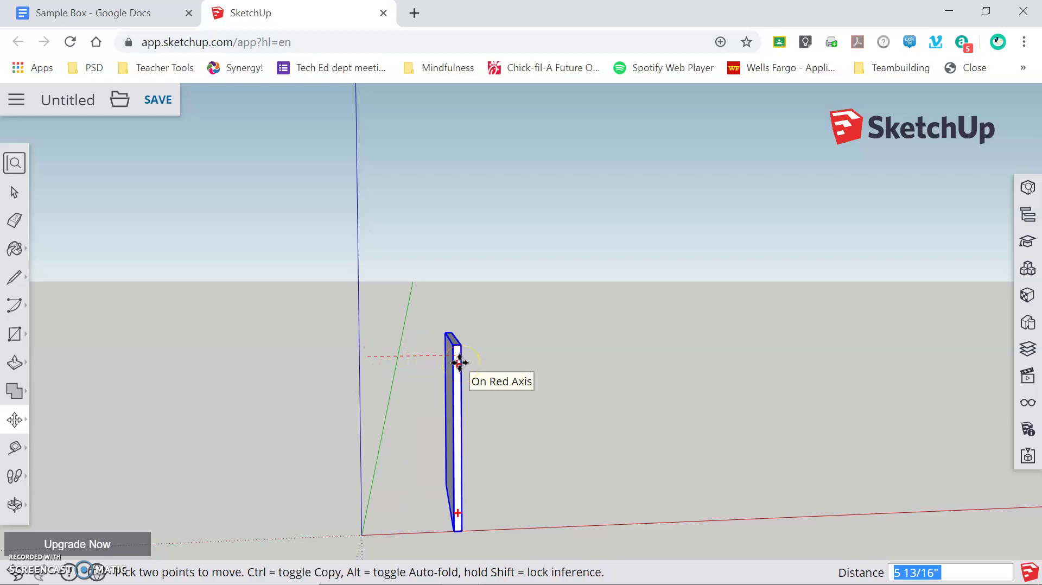
pyautogui.press('ctrl')
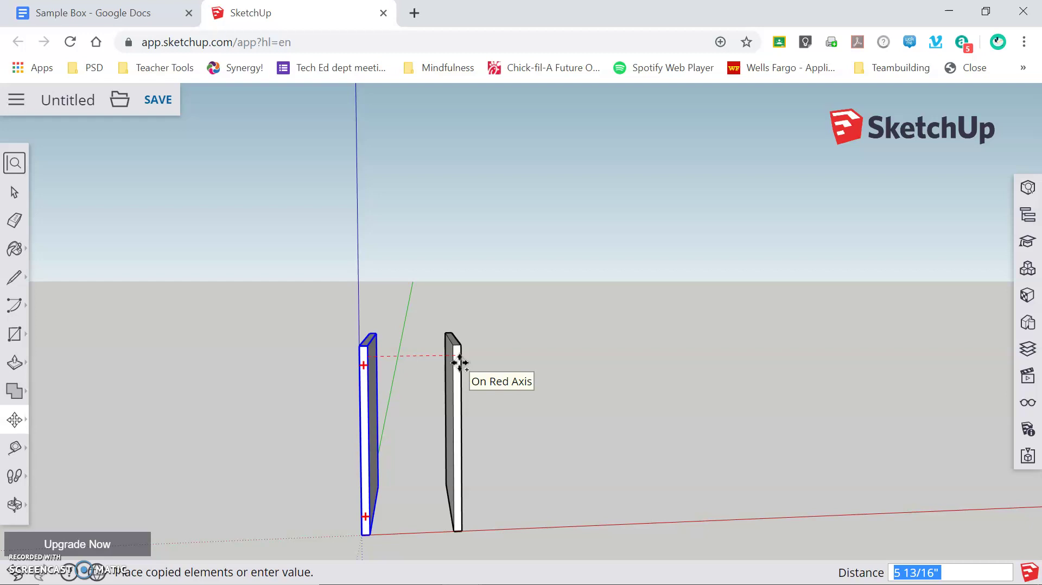
pyautogui.moveTo(460, 362); pyautogui.dragTo(514, 361)
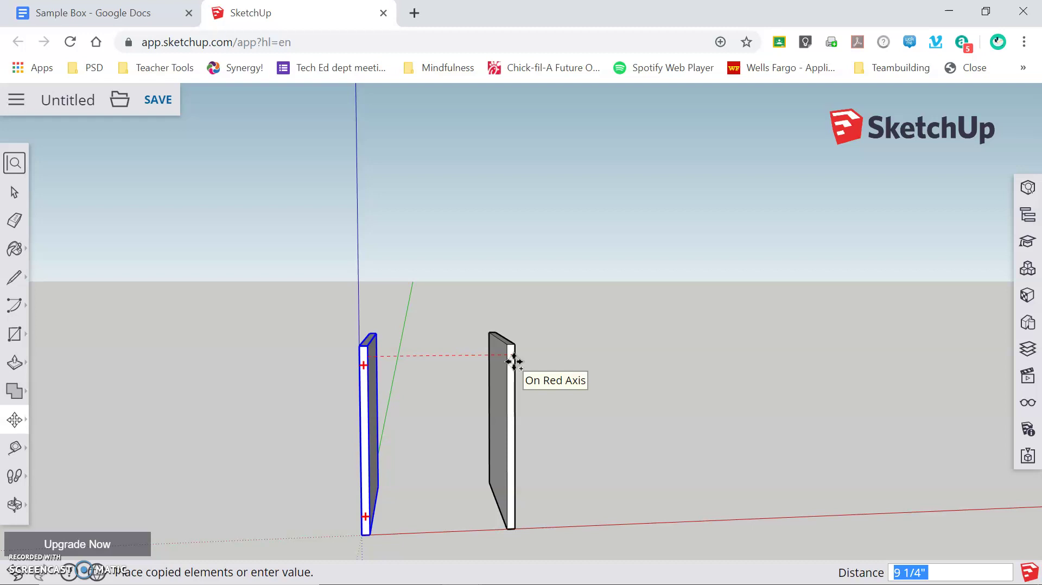
pyautogui.press('Return')
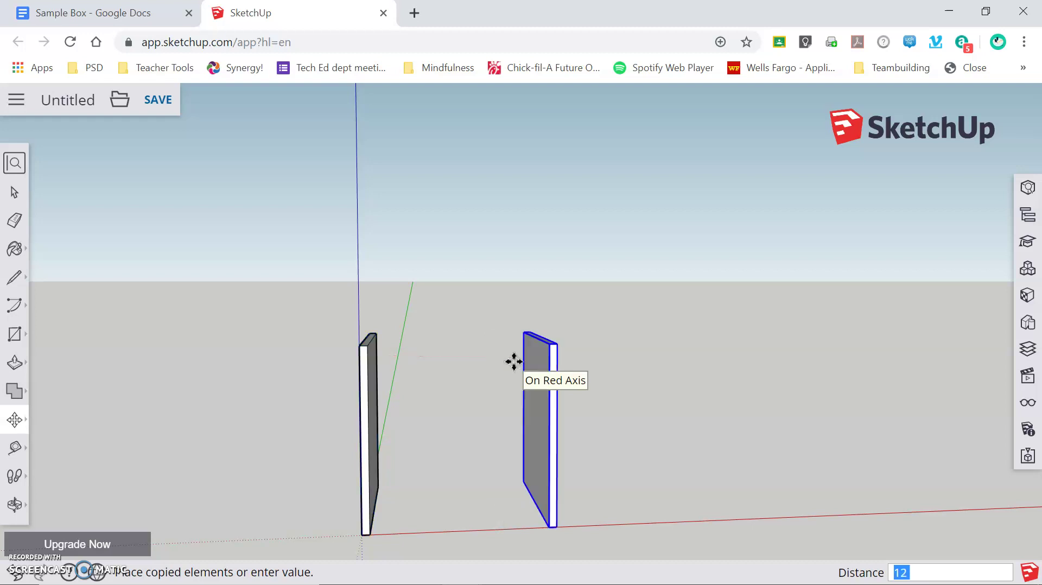
# Measure the overall width from the first side panel's outer top front corner to the copied panel's outer top front corner
pyautogui.moveTo(514, 361); pyautogui.dragTo(512, 402, button='middle')
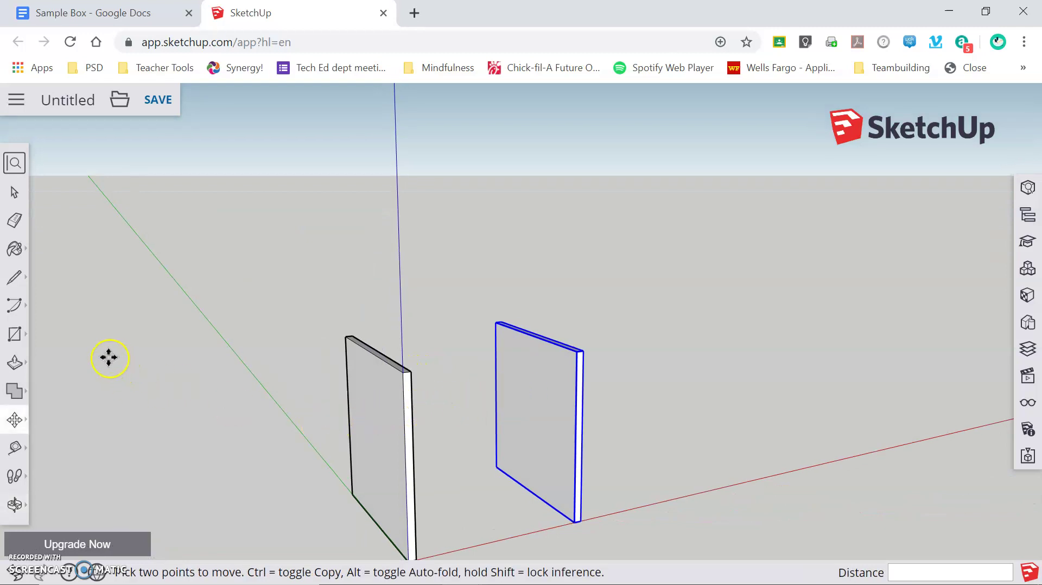
pyautogui.click(402, 372)
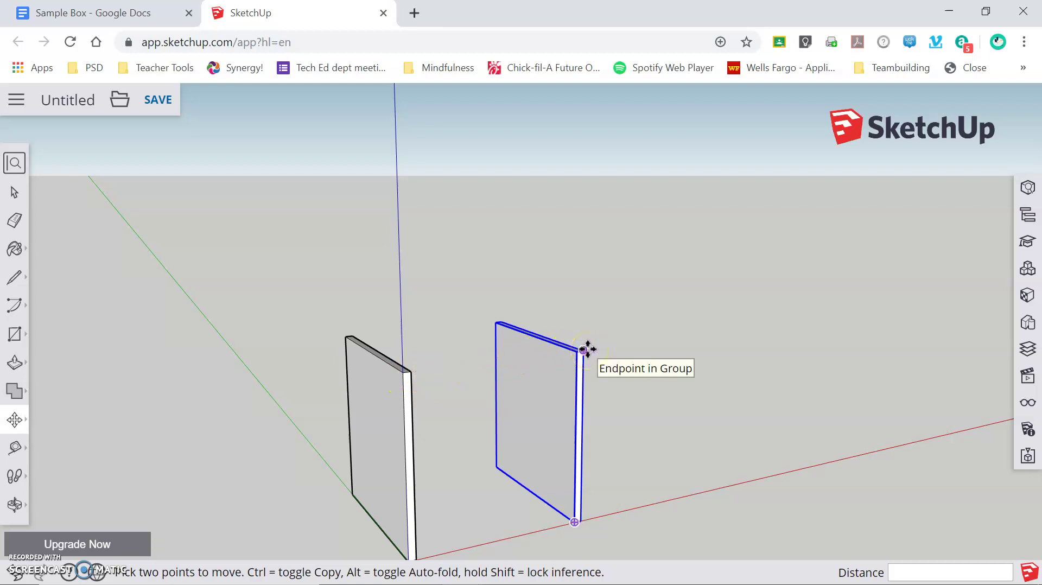
pyautogui.click(584, 351)
pyautogui.press('o')
pyautogui.moveTo(354, 408); pyautogui.dragTo(226, 437)
pyautogui.press('m')
pyautogui.click(15, 449)
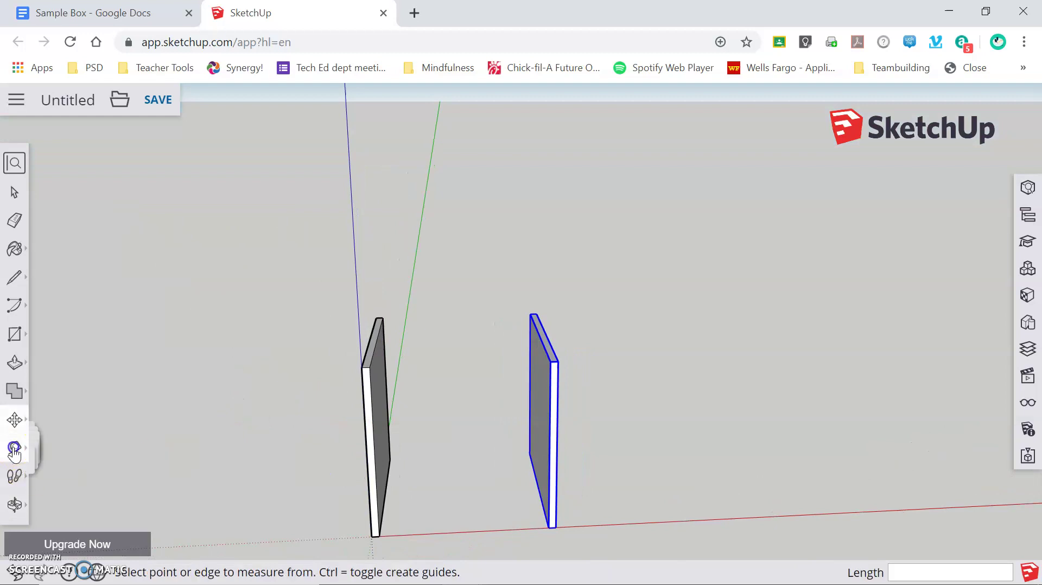
pyautogui.scroll(5, 361, 367)
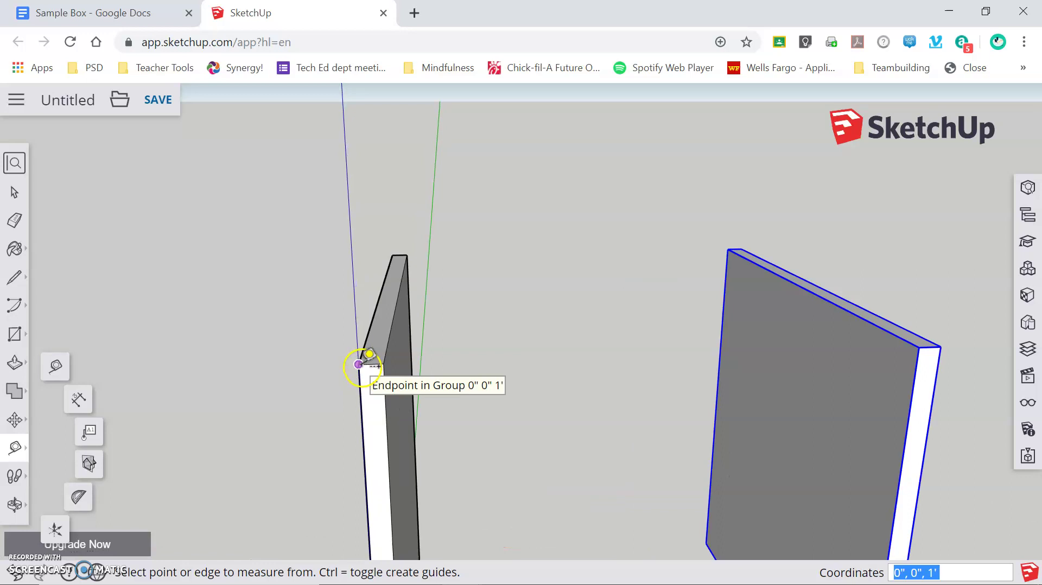
pyautogui.click(359, 364)
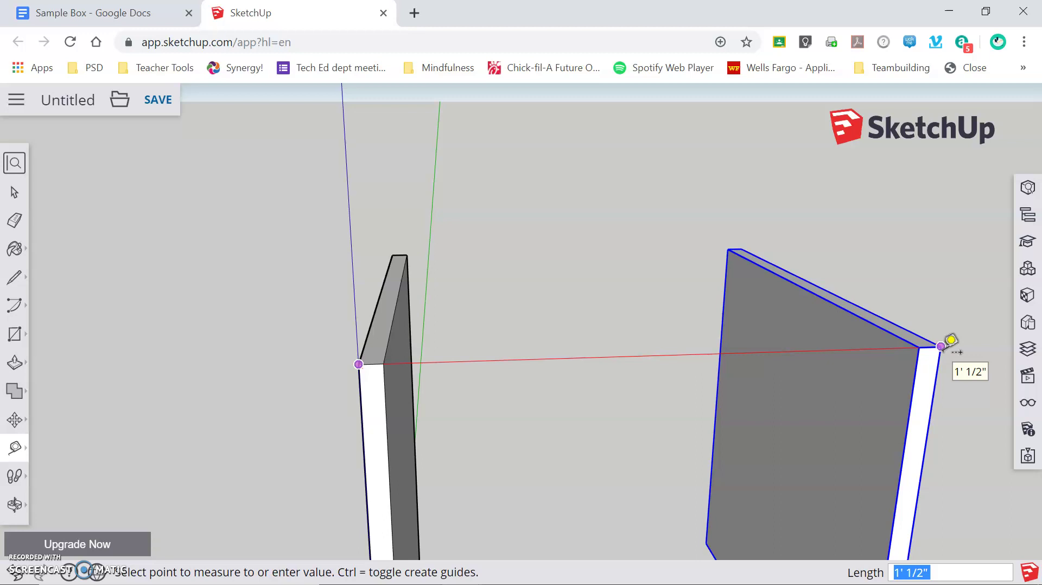
pyautogui.moveTo(946, 339); pyautogui.dragTo(14, 239)
# Move the copied side panel 0.5 inch along the red axis toward the first side panel
pyautogui.click(14, 419)
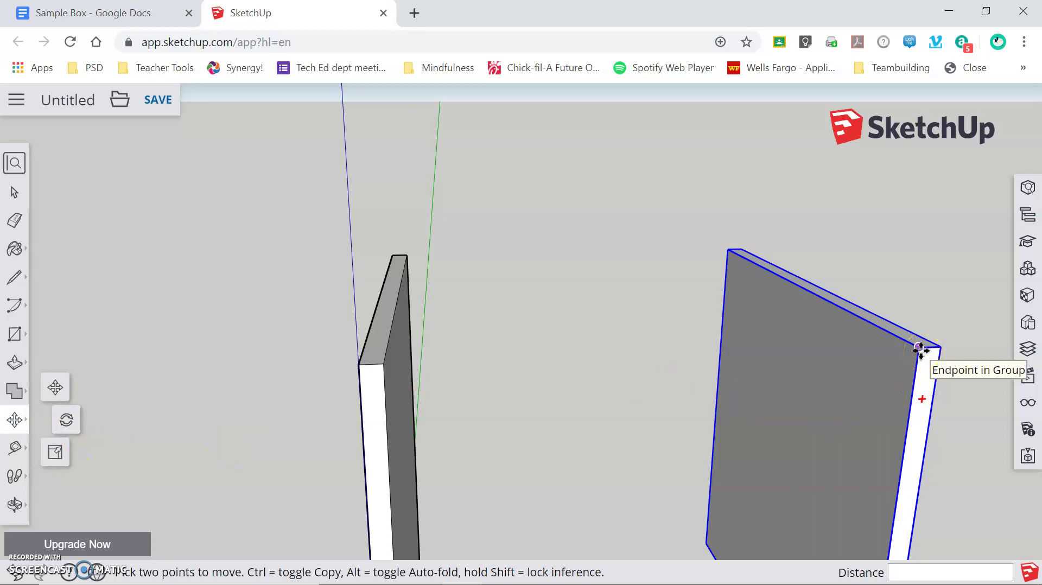
pyautogui.moveTo(919, 348); pyautogui.dragTo(839, 354)
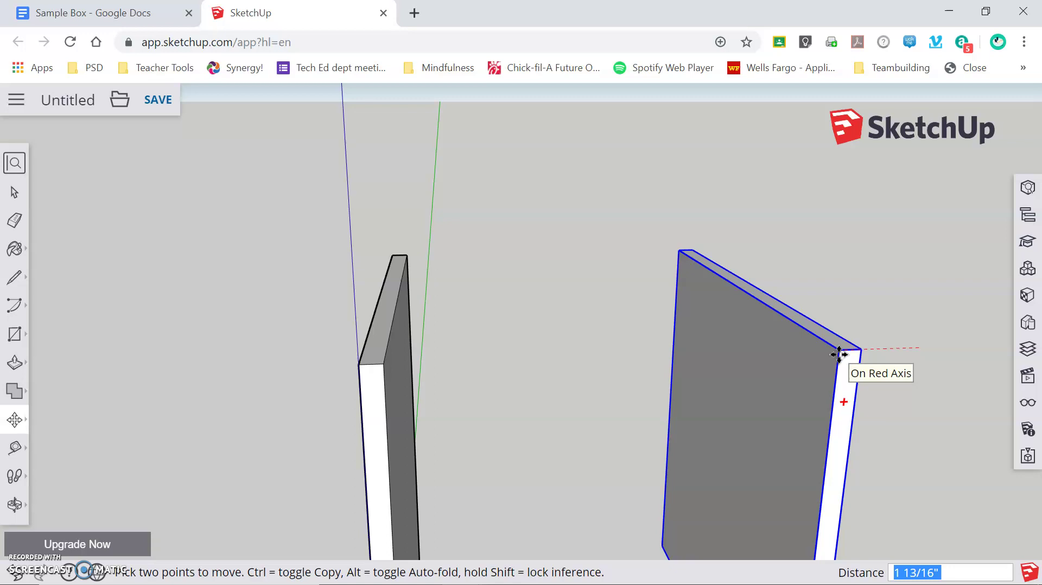
pyautogui.write('.5')
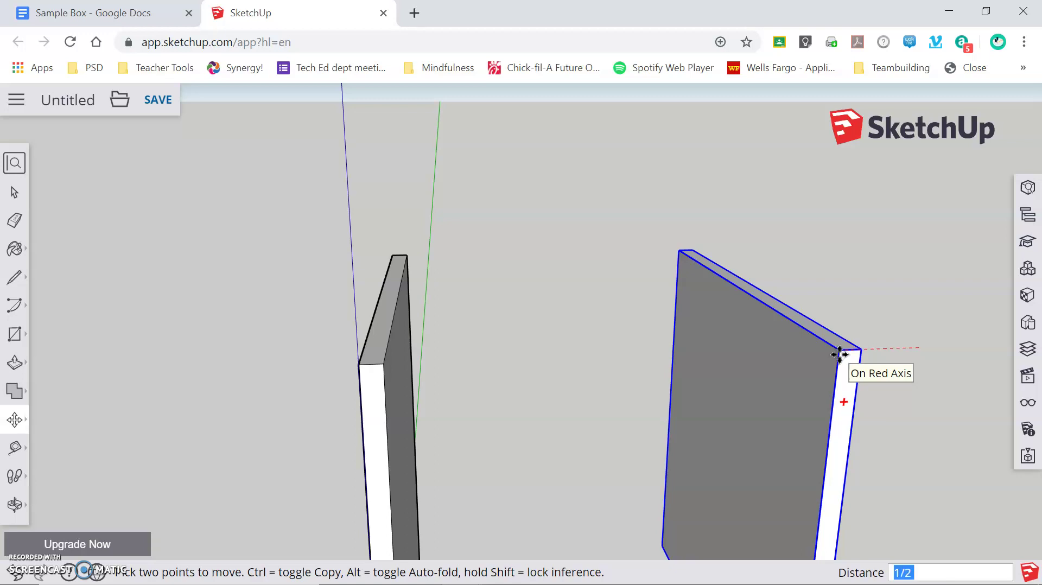
pyautogui.press('Return')
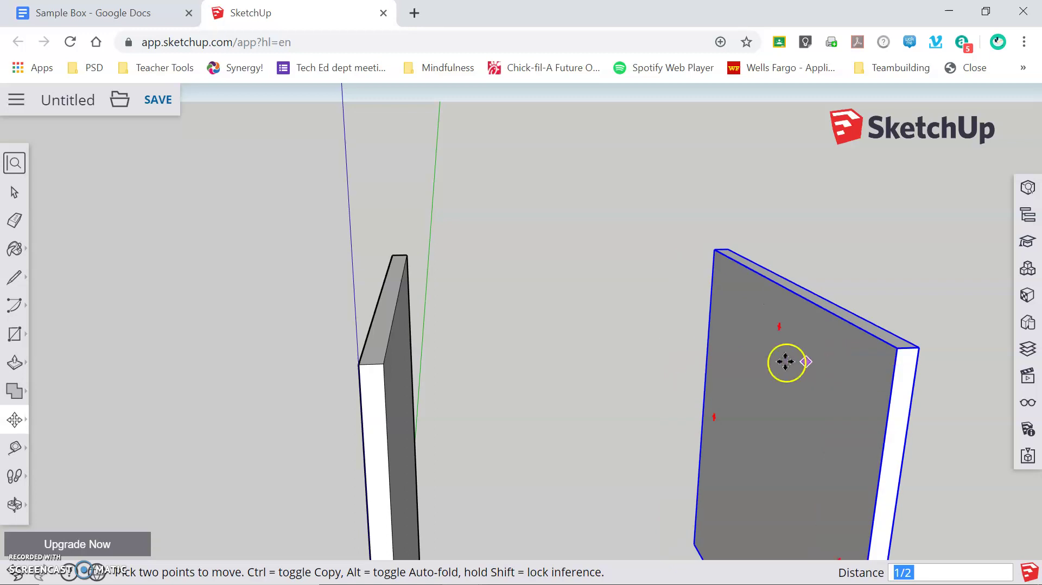
# Re-measure the outside width across both side panels after the move, using their outer top front corners
pyautogui.click(15, 448)
pyautogui.click(358, 364)
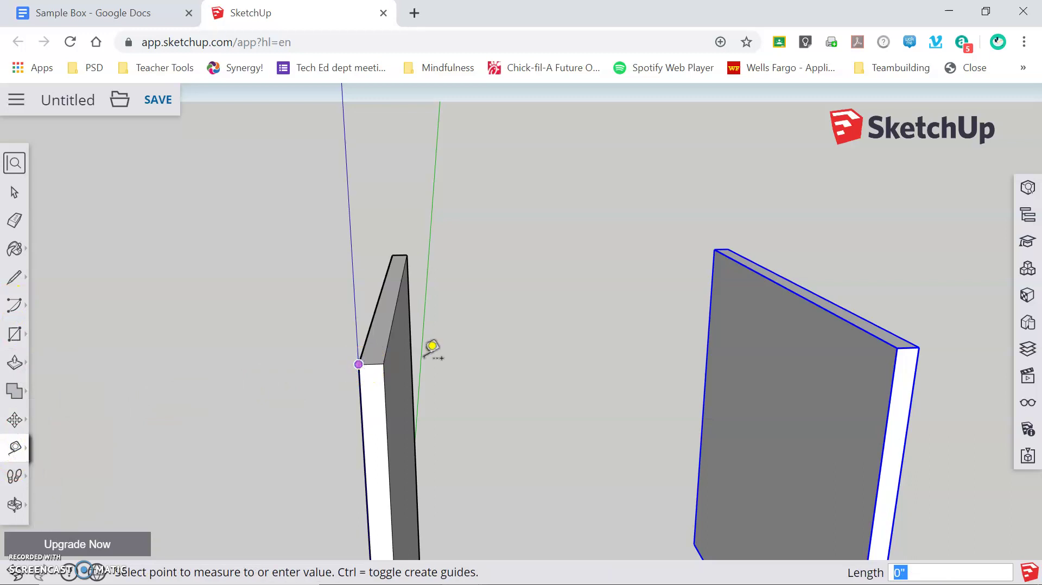
pyautogui.click(919, 347)
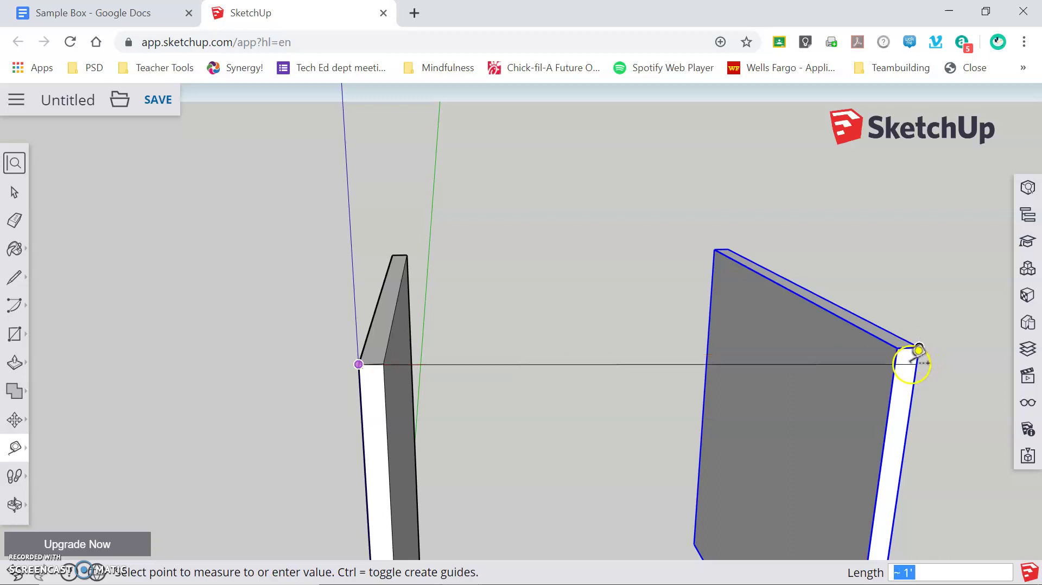
pyautogui.click(919, 347)
# Draw a rectangle between the side panels' front edges, from the first panel's inner top corner to the second panel's inner bottom corner
pyautogui.moveTo(638, 396); pyautogui.dragTo(477, 407, button='middle')
pyautogui.scroll(-3, 403, 326)
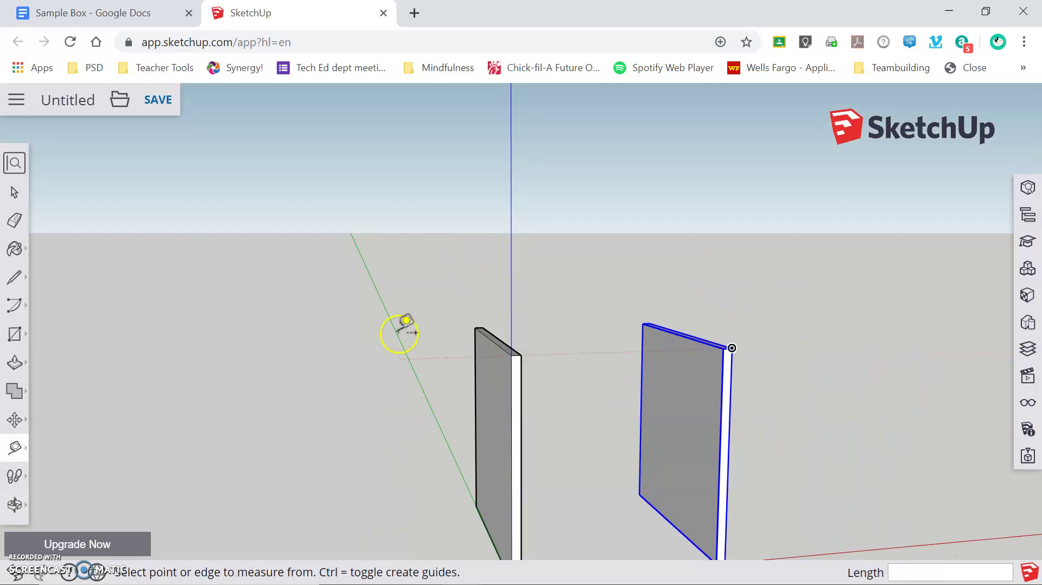
pyautogui.scroll(3, 382, 474)
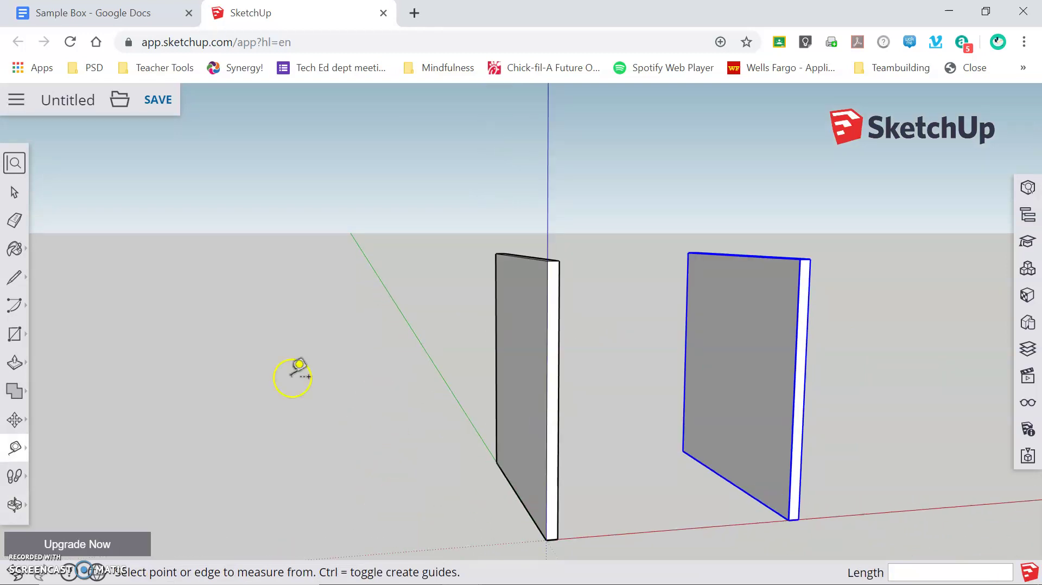
pyautogui.click(14, 334)
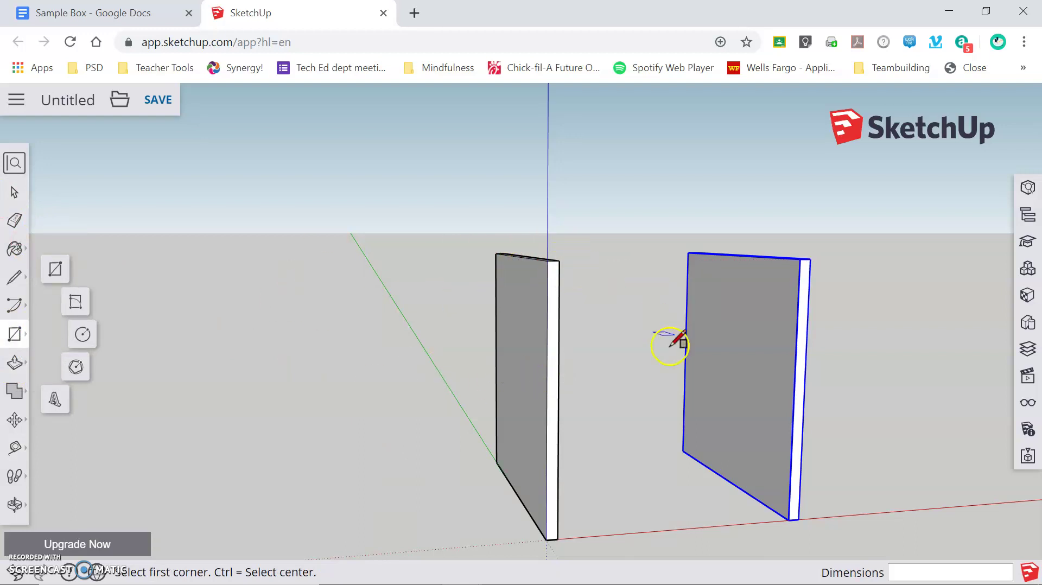
pyautogui.click(559, 261)
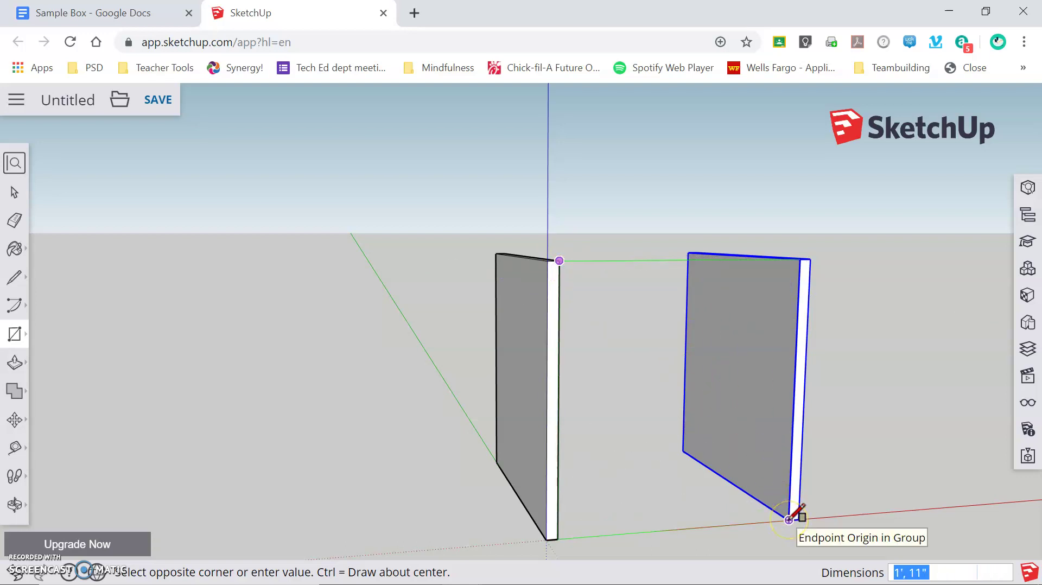
pyautogui.click(789, 520)
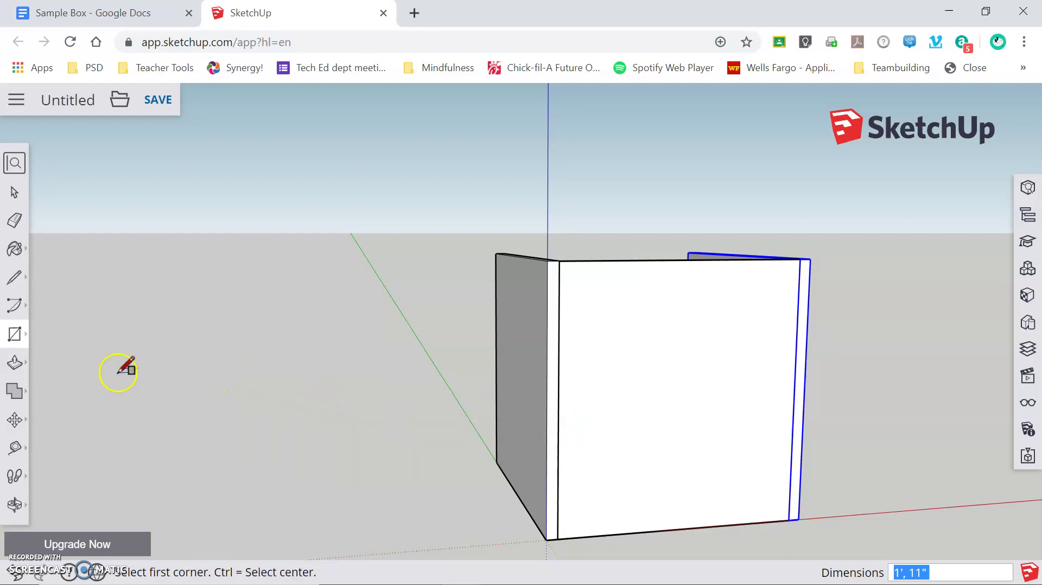
# Push/Pull the front rectangle 0.5 inch inward between the two side panels to form the front panel
pyautogui.moveTo(256, 272); pyautogui.dragTo(340, 445, button='middle')
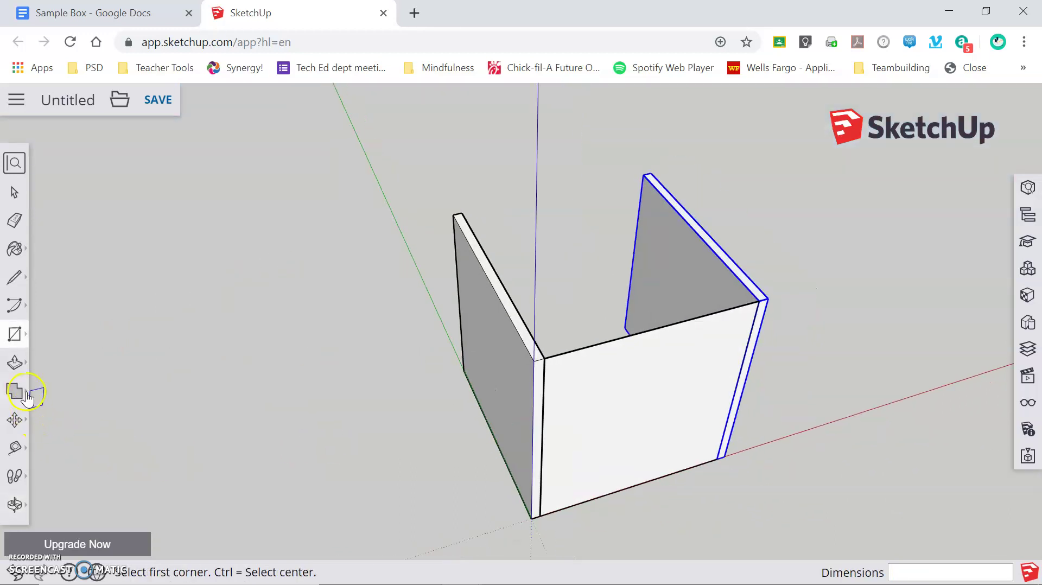
pyautogui.click(15, 362)
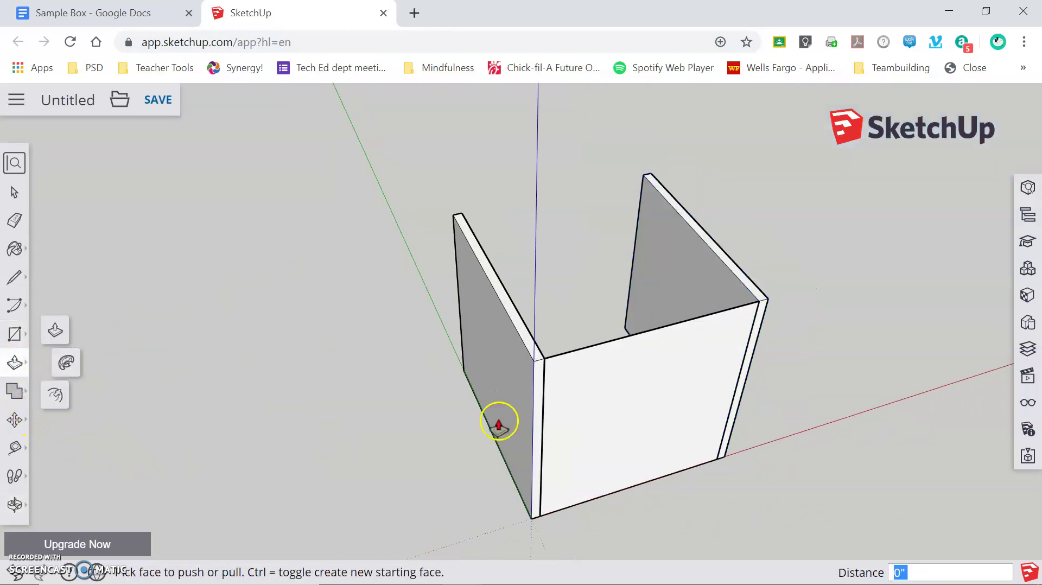
pyautogui.click(634, 396)
pyautogui.moveTo(633, 399); pyautogui.dragTo(597, 355)
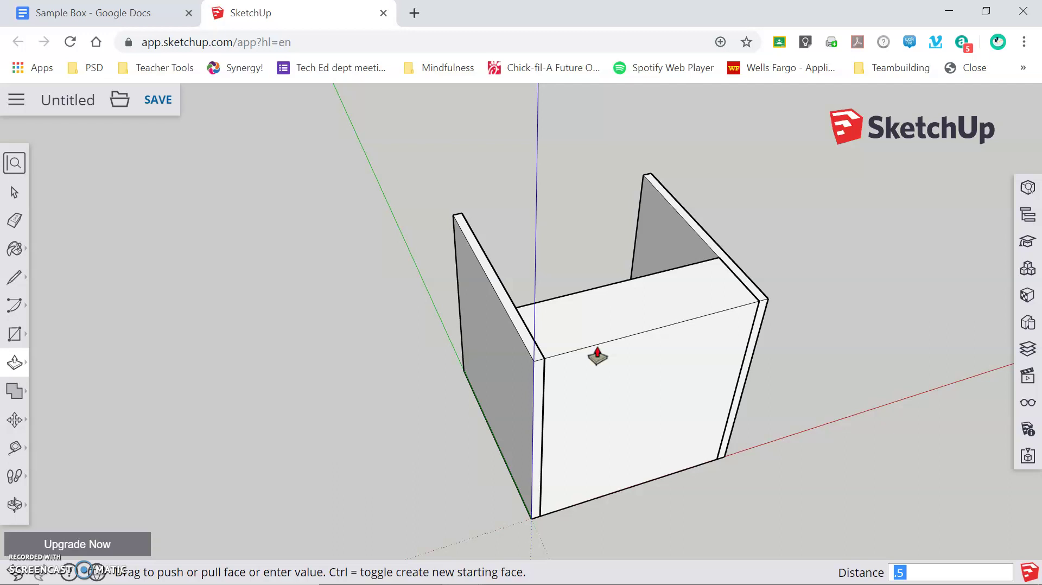
pyautogui.press('Return')
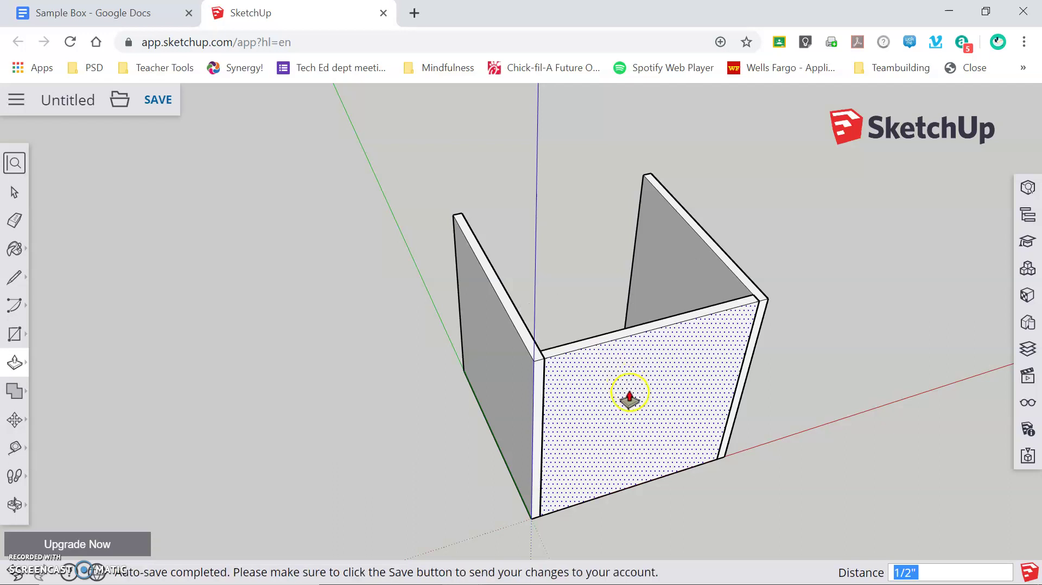
# Select all faces and edges of the front panel and make them a group
pyautogui.click(14, 193)
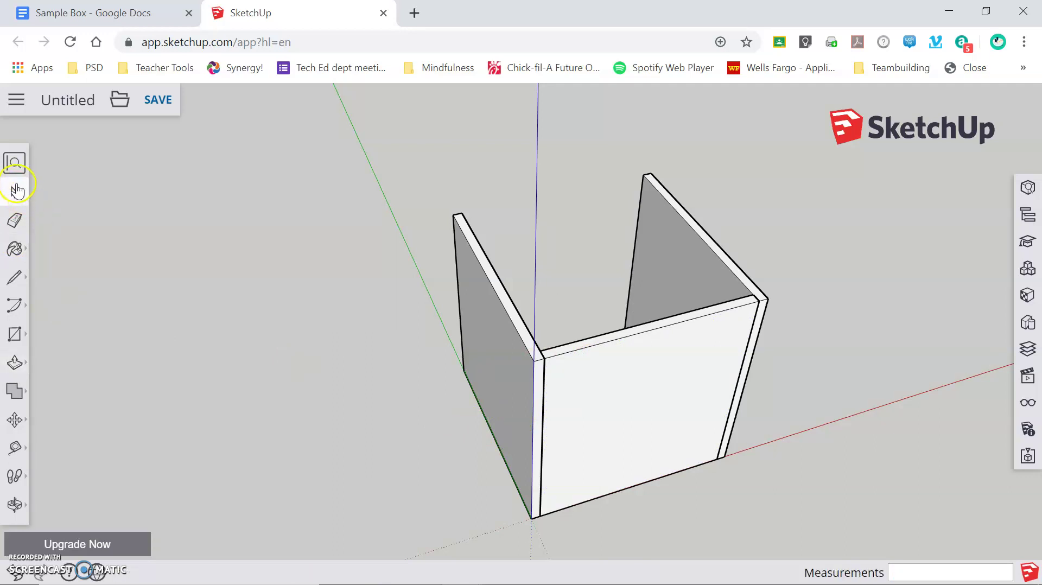
pyautogui.click(633, 386)
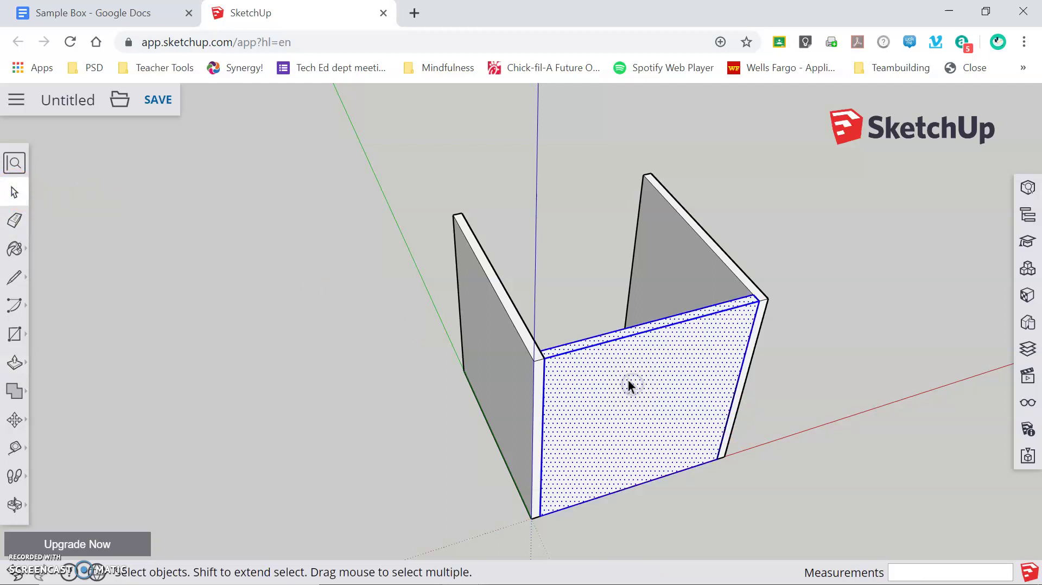
pyautogui.rightClick(629, 383)
pyautogui.click(688, 466)
# Copy the grouped front panel 11 1/2 inches to the back of the box, snapping its inside top corner to the side panel's rear inner corner
pyautogui.click(15, 419)
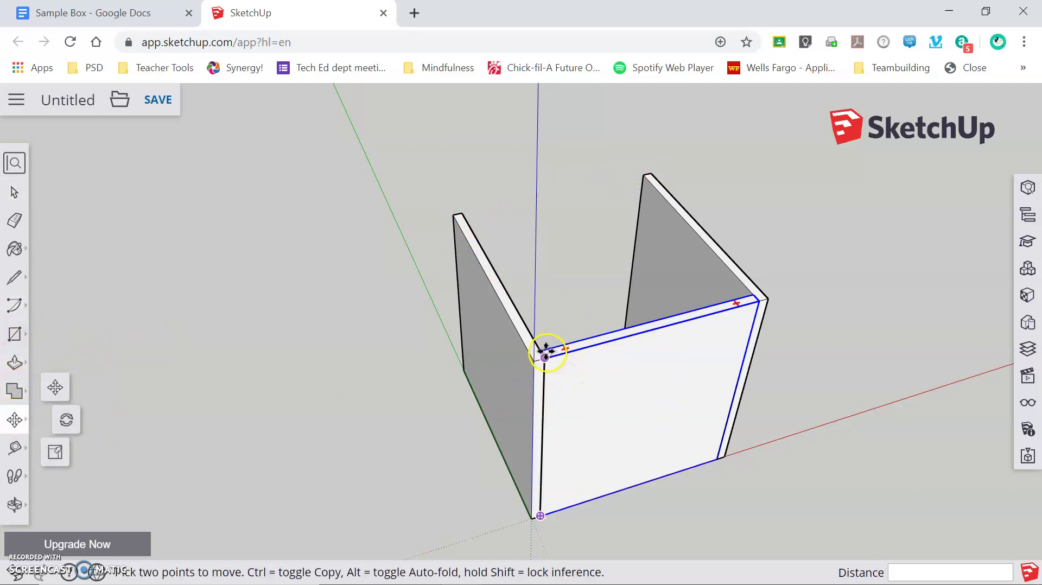
pyautogui.scroll(5, 546, 352)
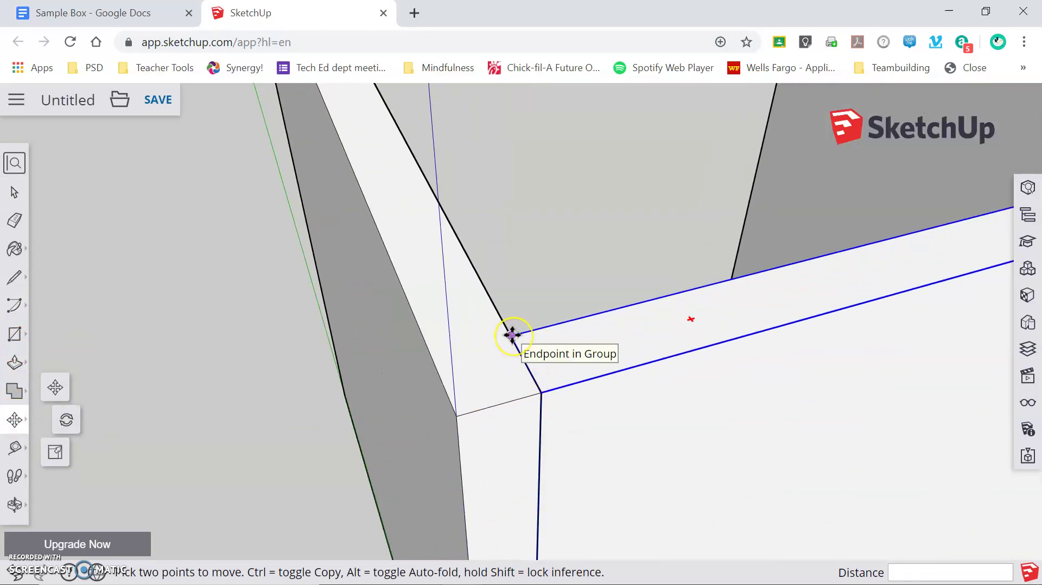
pyautogui.moveTo(512, 335); pyautogui.dragTo(472, 258)
pyautogui.press('ctrl')
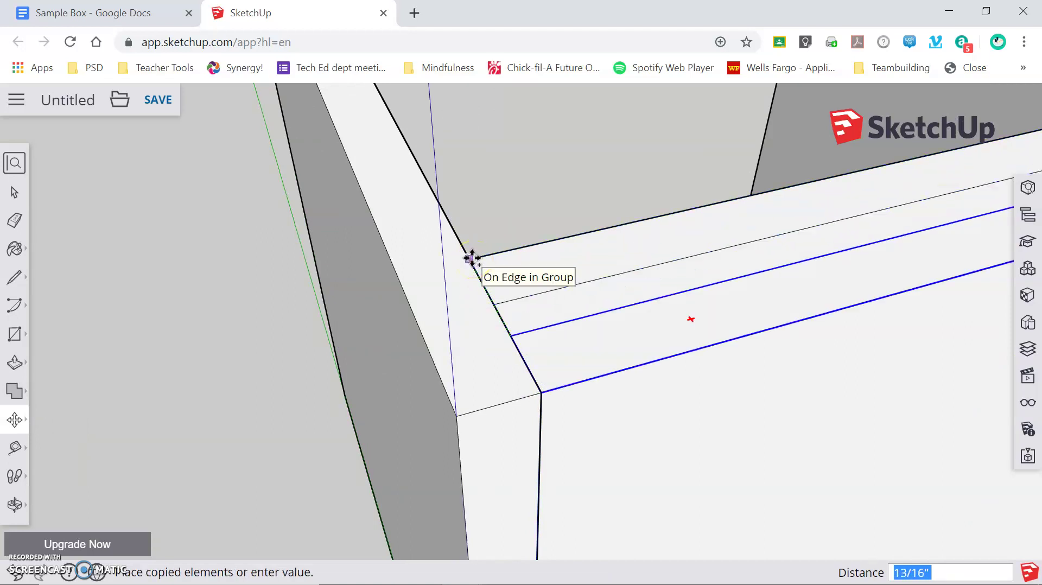
pyautogui.scroll(-6, 472, 258)
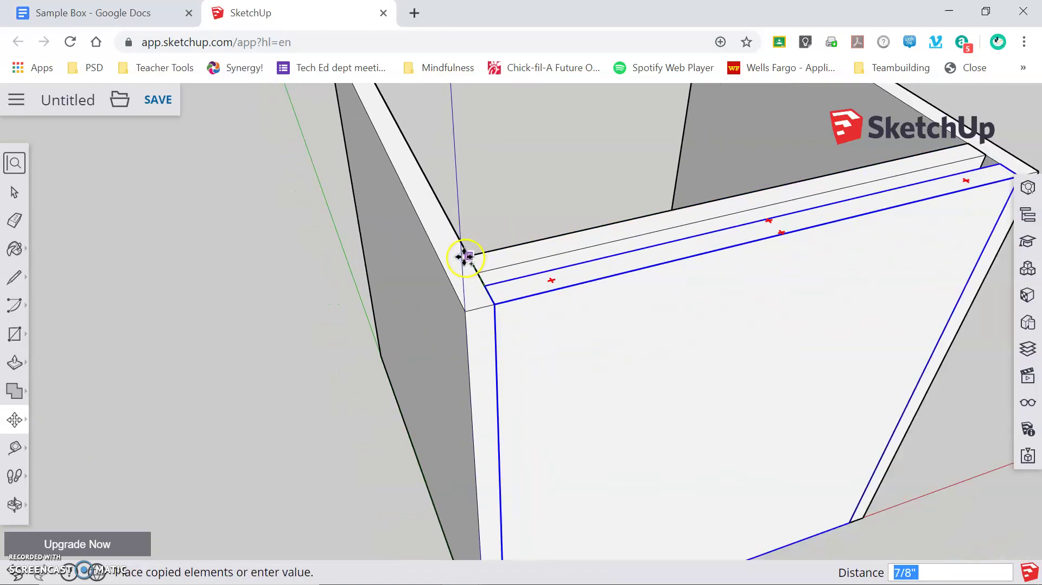
pyautogui.moveTo(465, 255)
pyautogui.mouseDown(button='middle')
pyautogui.moveTo(674, 318)
pyautogui.moveTo(512, 255)
pyautogui.moveTo(448, 255)
pyautogui.mouseUp(button='middle')
pyautogui.scroll(5, 657, 333)
pyautogui.scroll(-6, 655, 332)
pyautogui.scroll(6, 448, 255)
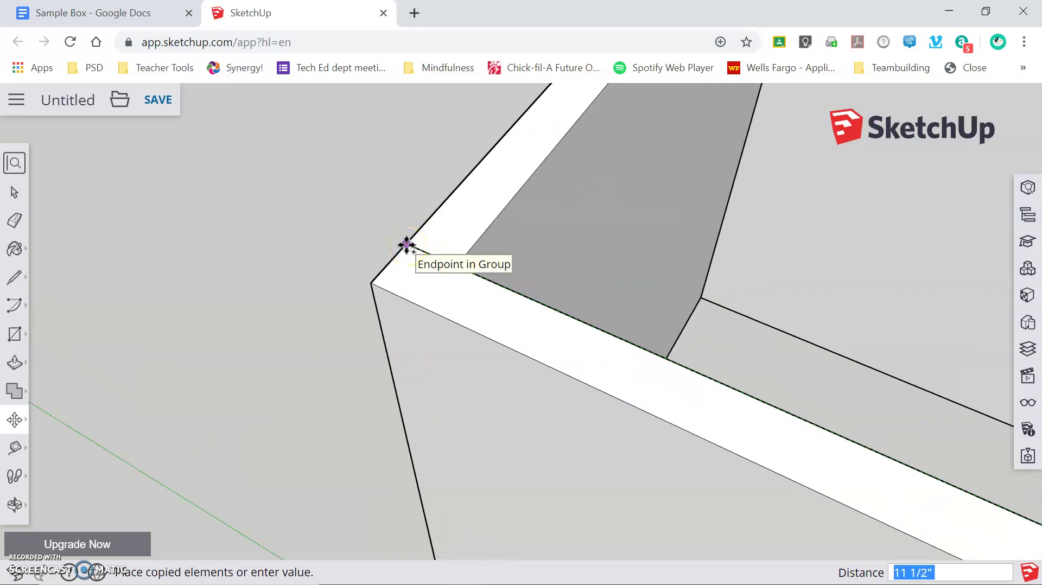
pyautogui.click(407, 245)
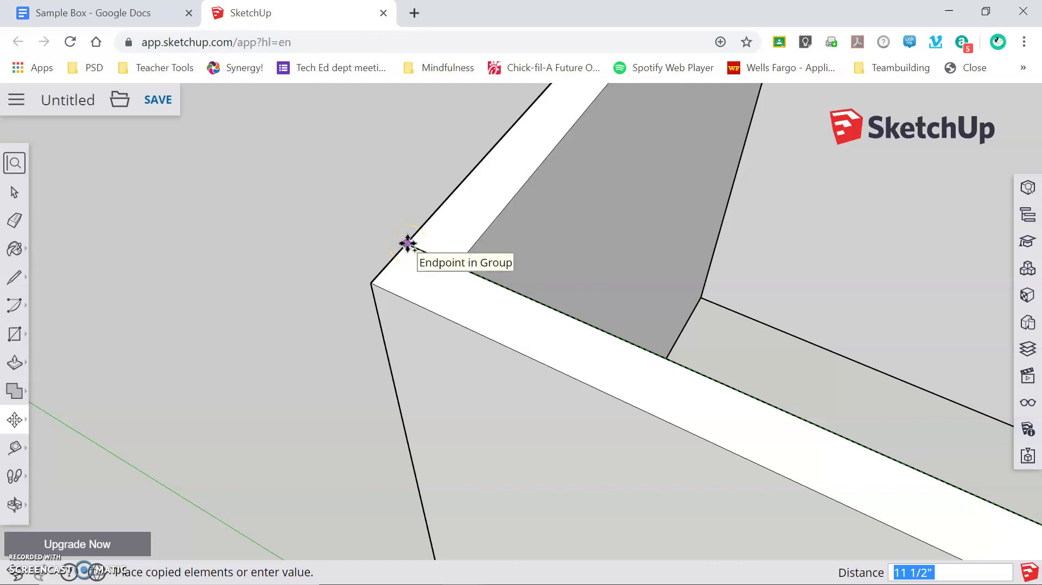
pyautogui.click(406, 245)
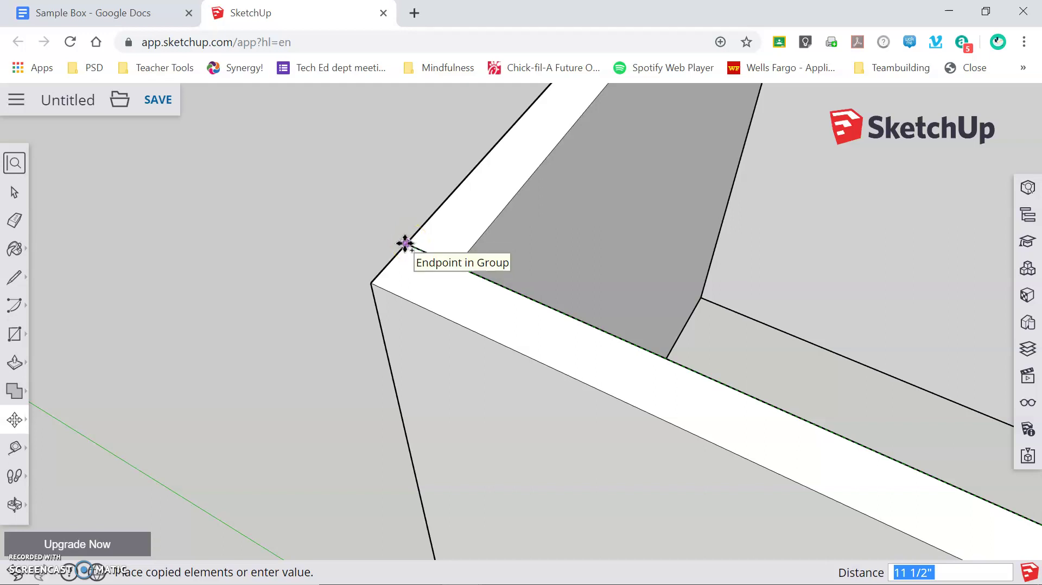
pyautogui.click(406, 245)
# Examine the four assembled walls from the outside, the back and above the open top
pyautogui.scroll(-2, 307, 361)
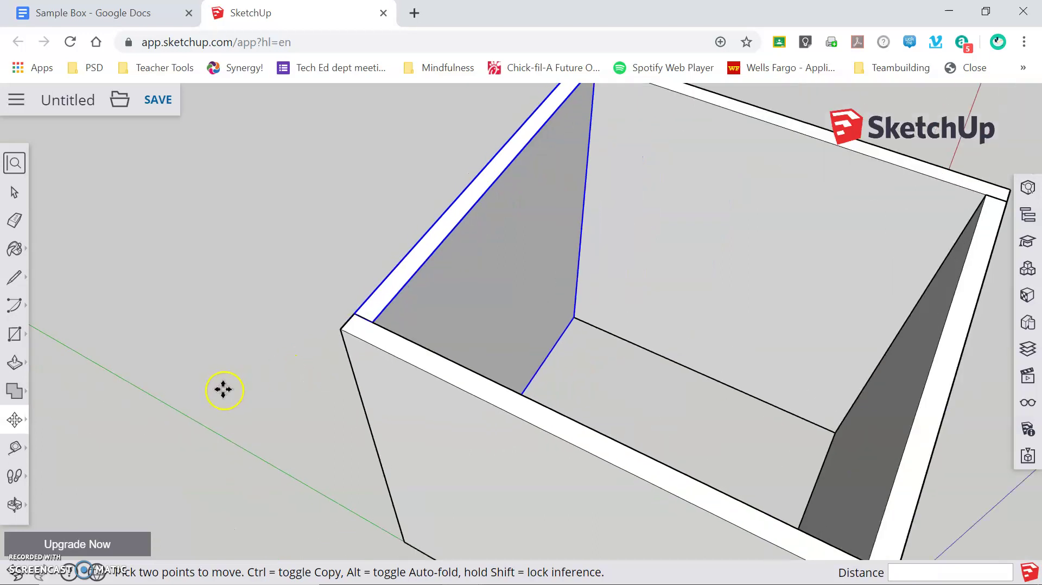
pyautogui.moveTo(223, 389); pyautogui.dragTo(643, 246, button='middle')
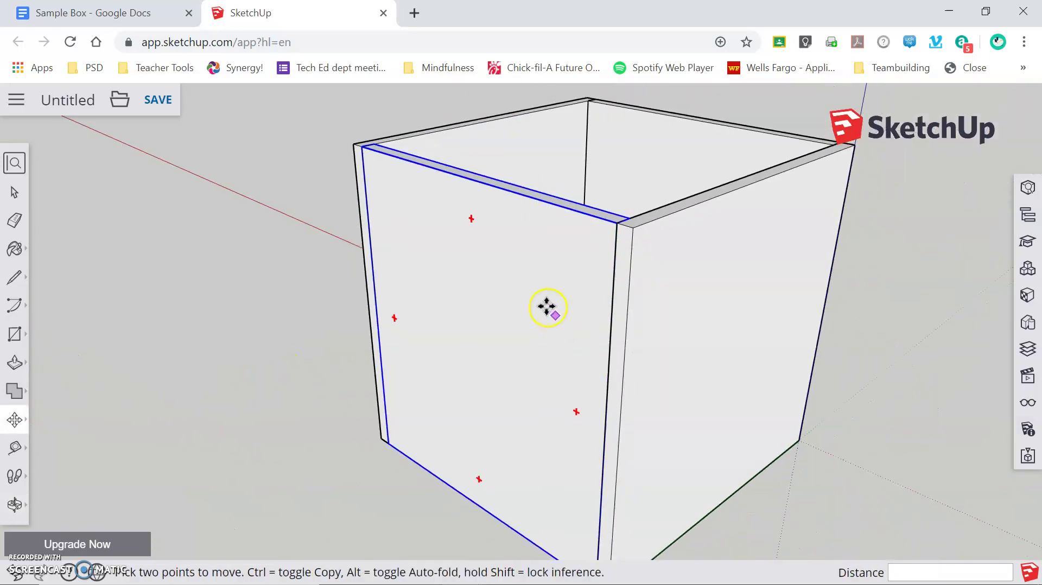
pyautogui.scroll(-3, 500, 471)
pyautogui.scroll(4, 519, 510)
pyautogui.scroll(-4, 612, 368)
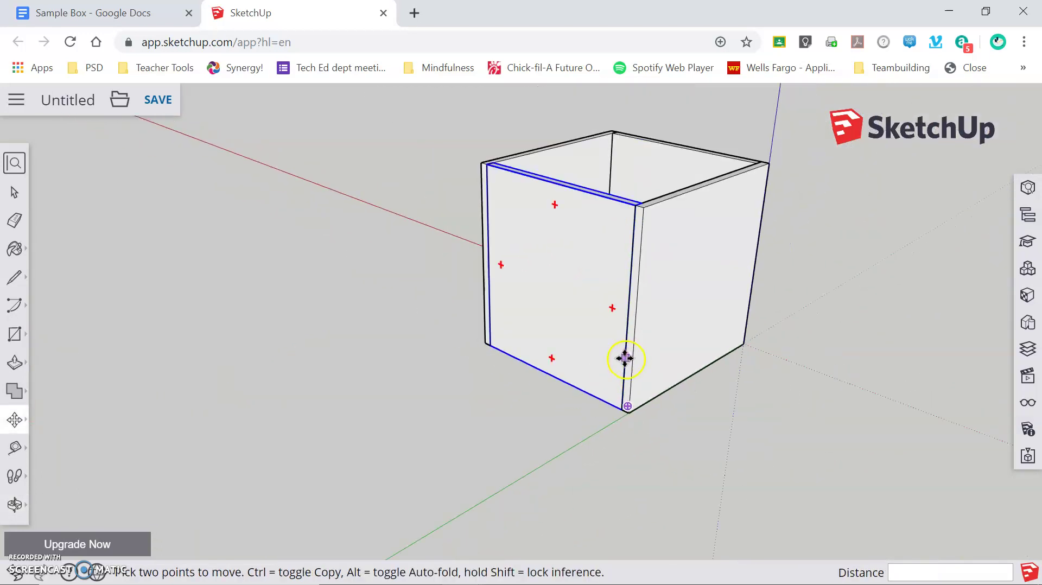
pyautogui.moveTo(793, 250); pyautogui.dragTo(156, 353, button='middle')
pyautogui.moveTo(875, 312); pyautogui.dragTo(705, 426, button='middle')
pyautogui.press('m')
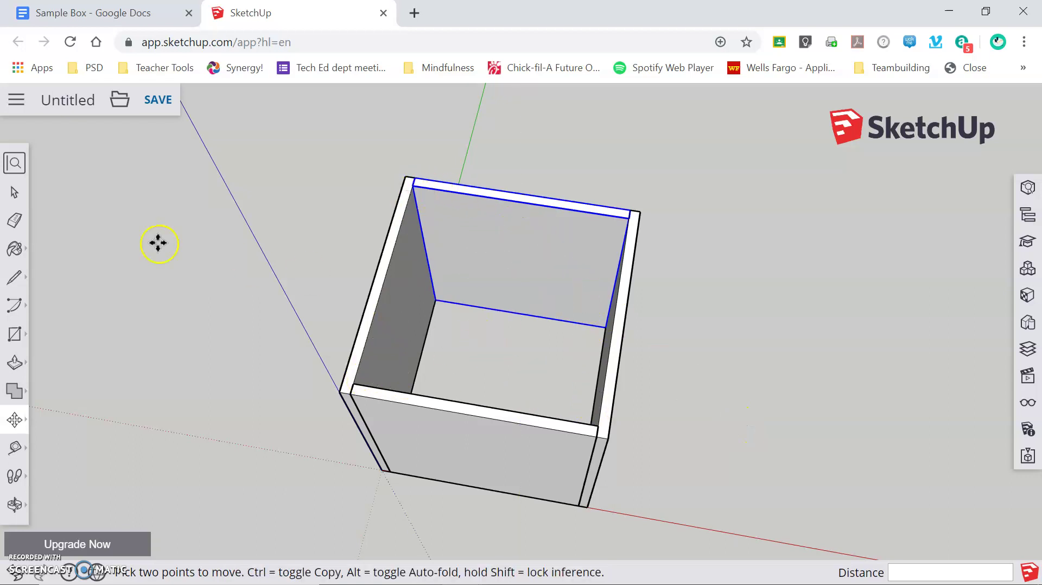
# Draw an 11 x 11 inch rectangle across the box's top opening, between diagonally opposite inner top corners of the walls
pyautogui.click(15, 338)
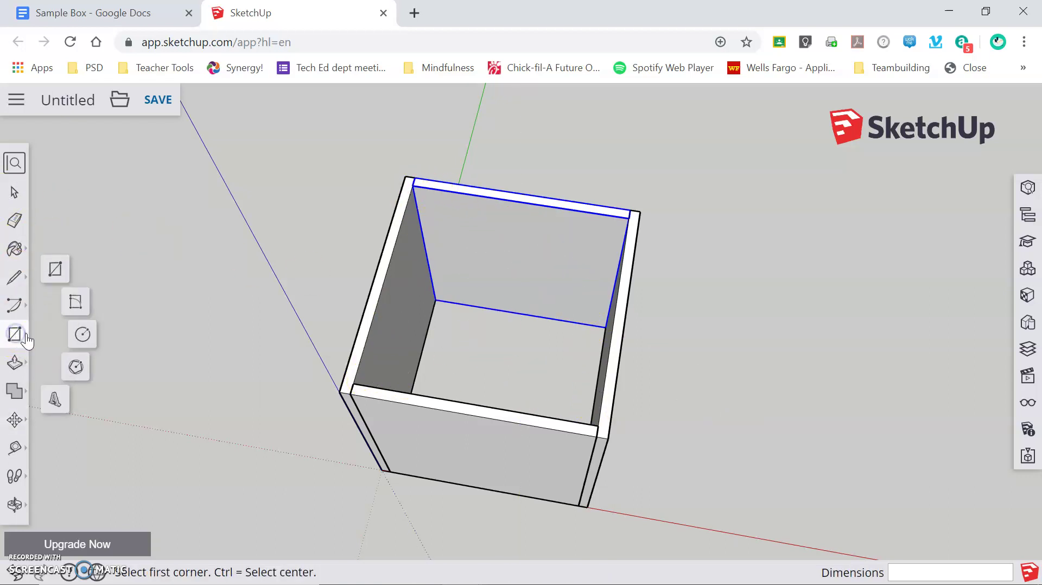
pyautogui.click(57, 269)
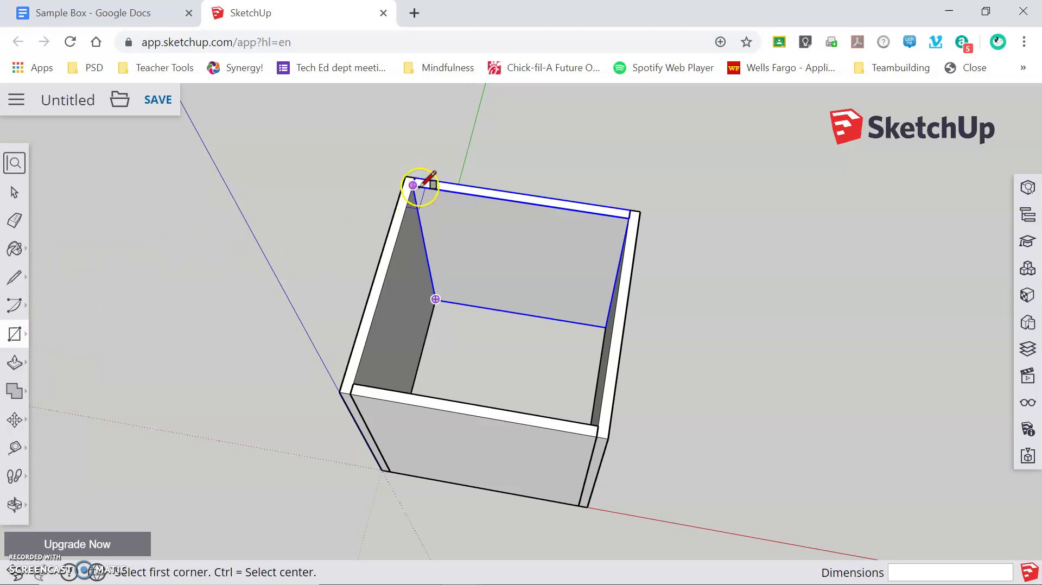
pyautogui.scroll(5, 413, 186)
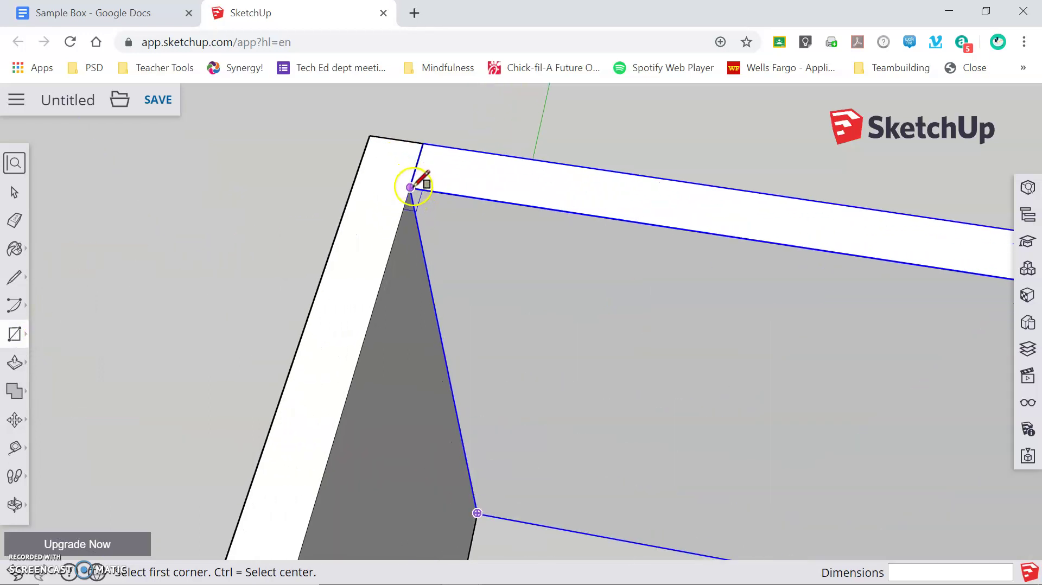
pyautogui.click(411, 188)
pyautogui.scroll(-6, 435, 233)
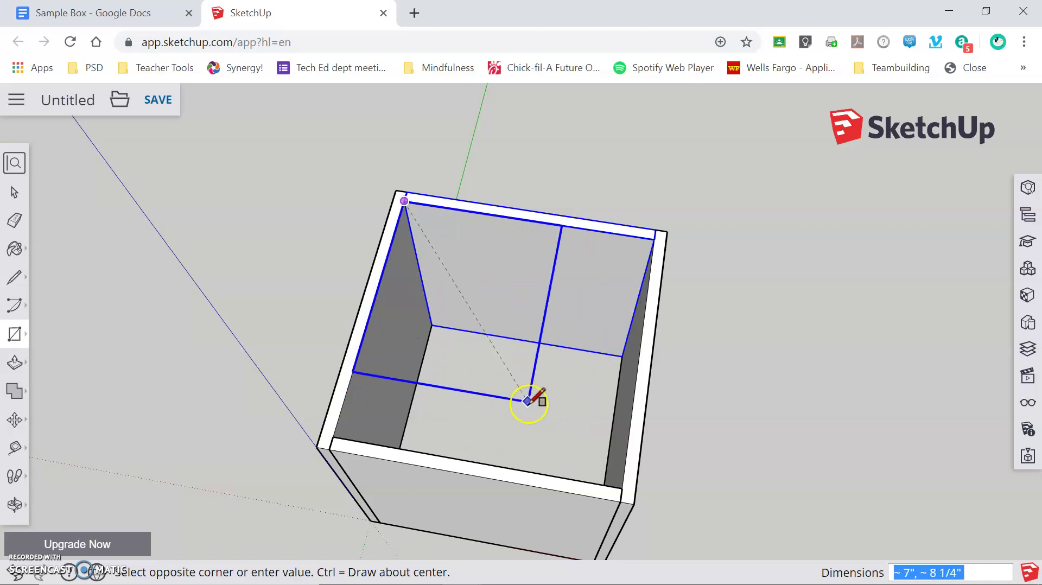
pyautogui.click(622, 487)
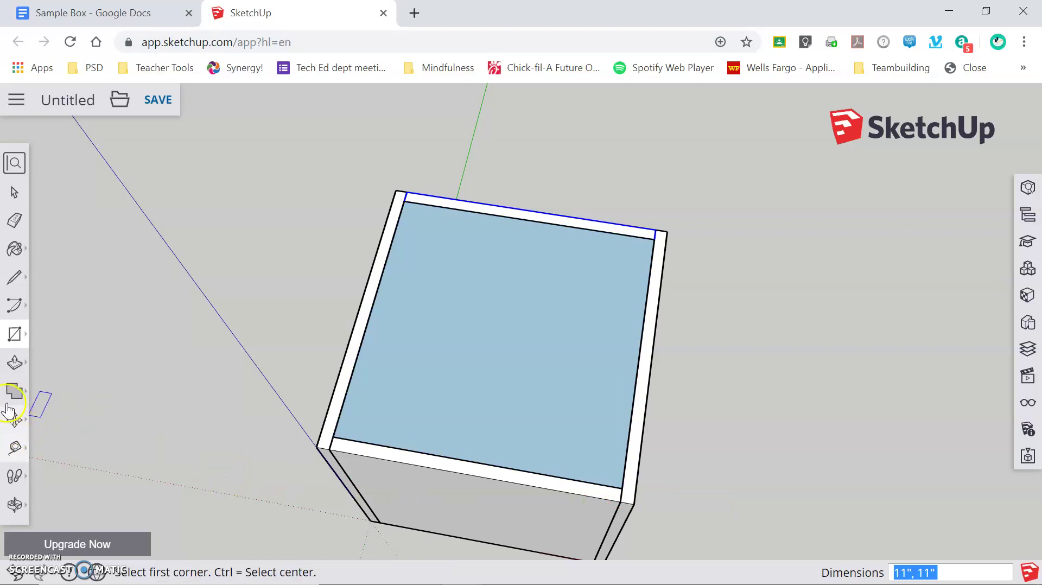
# Push/Pull the top rectangle 1/2 inch down between the four walls to form the top panel
pyautogui.click(15, 362)
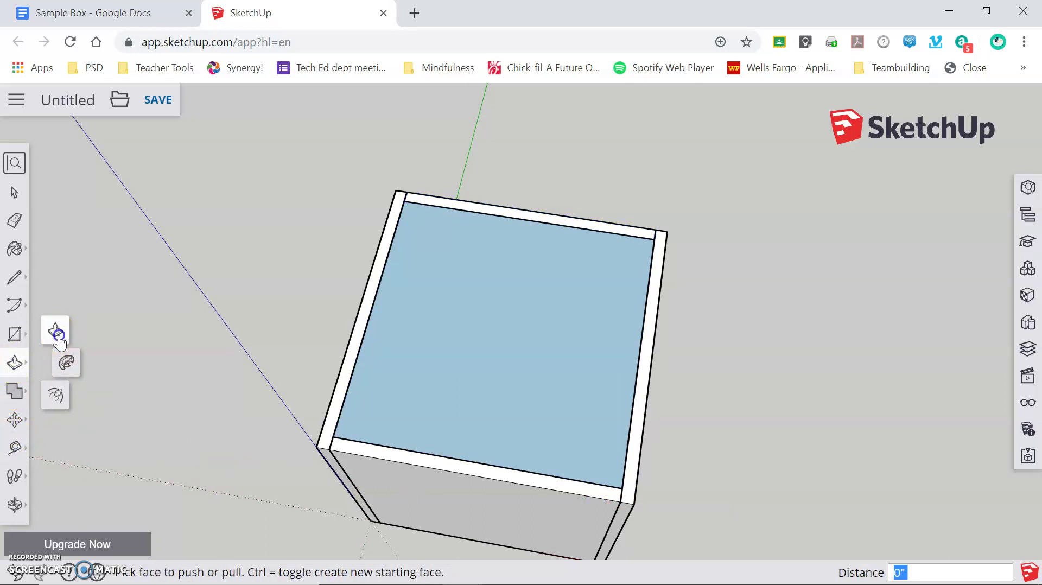
pyautogui.click(56, 332)
pyautogui.moveTo(121, 400); pyautogui.dragTo(303, 291, button='middle')
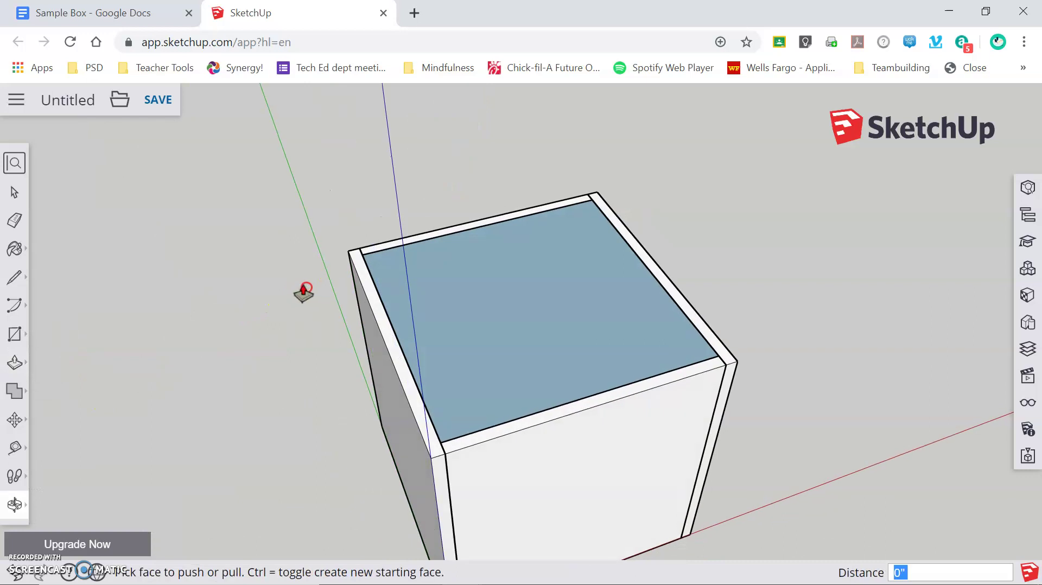
pyautogui.click(537, 351)
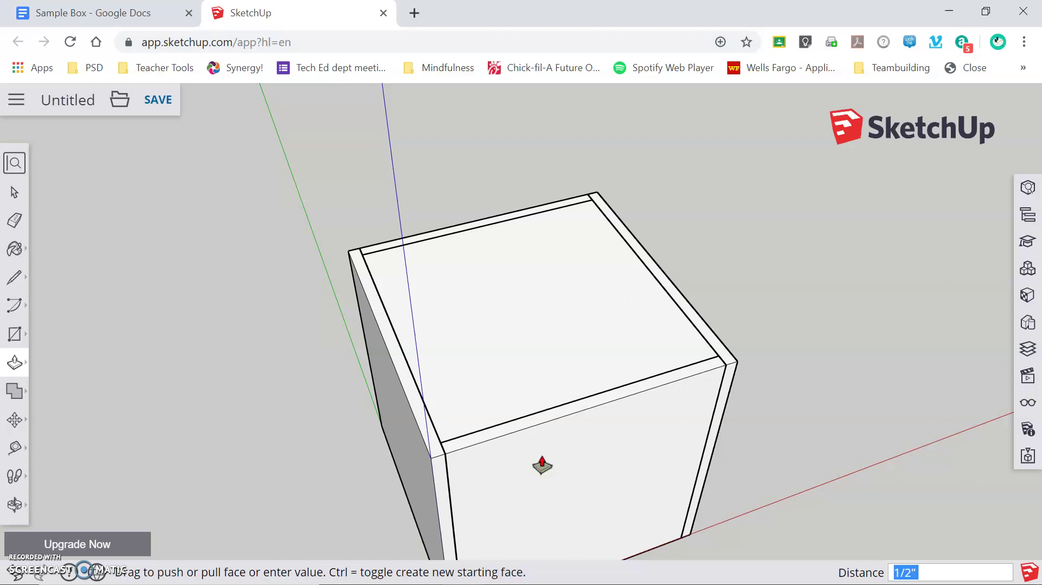
pyautogui.click(436, 386)
# Select all faces and edges of the top panel and make them a group
pyautogui.click(15, 192)
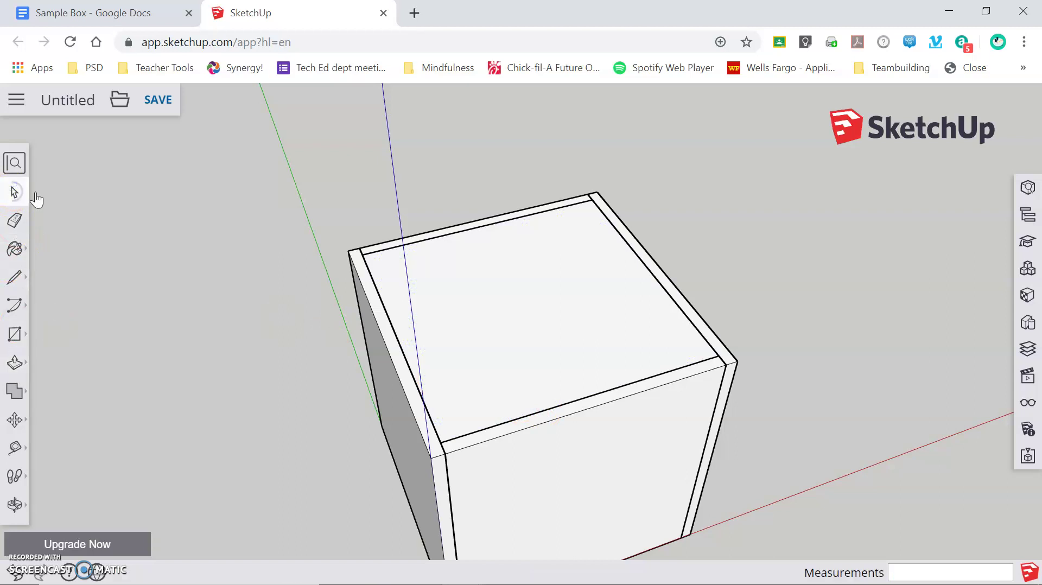
pyautogui.click(500, 305)
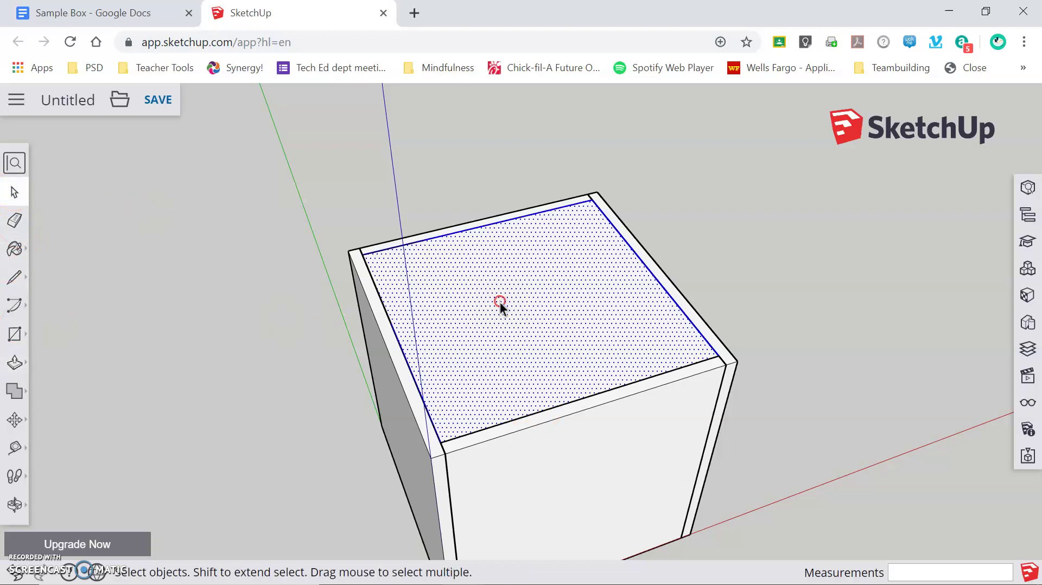
pyautogui.rightClick(500, 302)
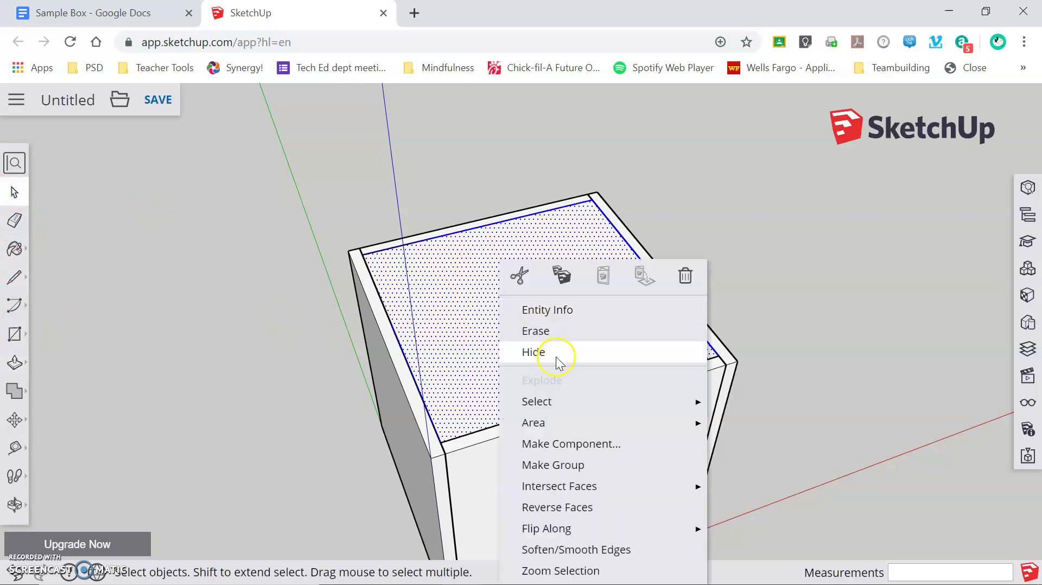
pyautogui.click(573, 467)
# Copy the grouped top panel down to the box's underside, snapping its upper front corner to the front panel's inner bottom corner
pyautogui.moveTo(565, 475); pyautogui.dragTo(506, 432, button='middle')
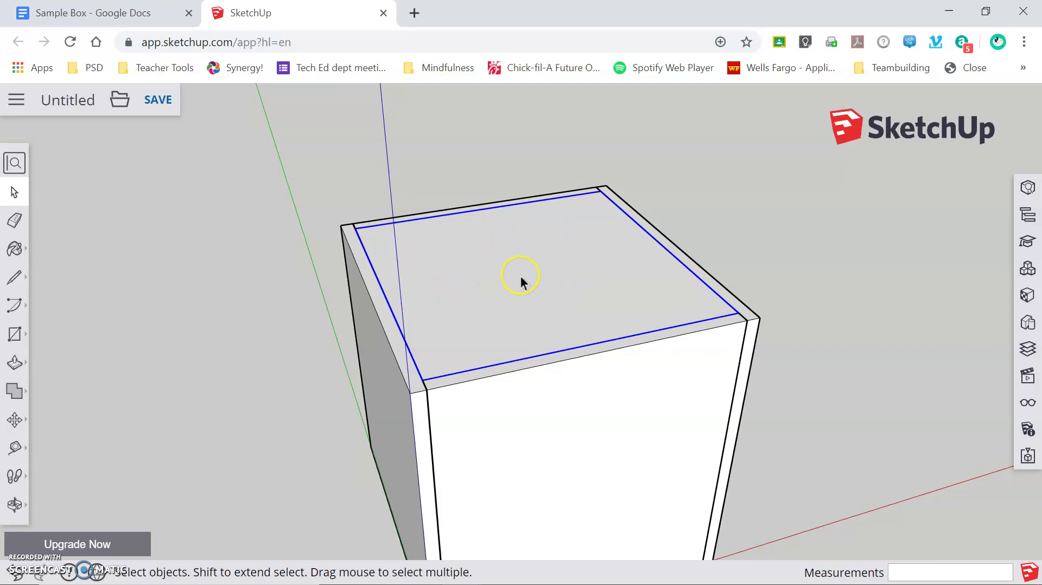
pyautogui.moveTo(443, 521); pyautogui.dragTo(511, 554, button='middle')
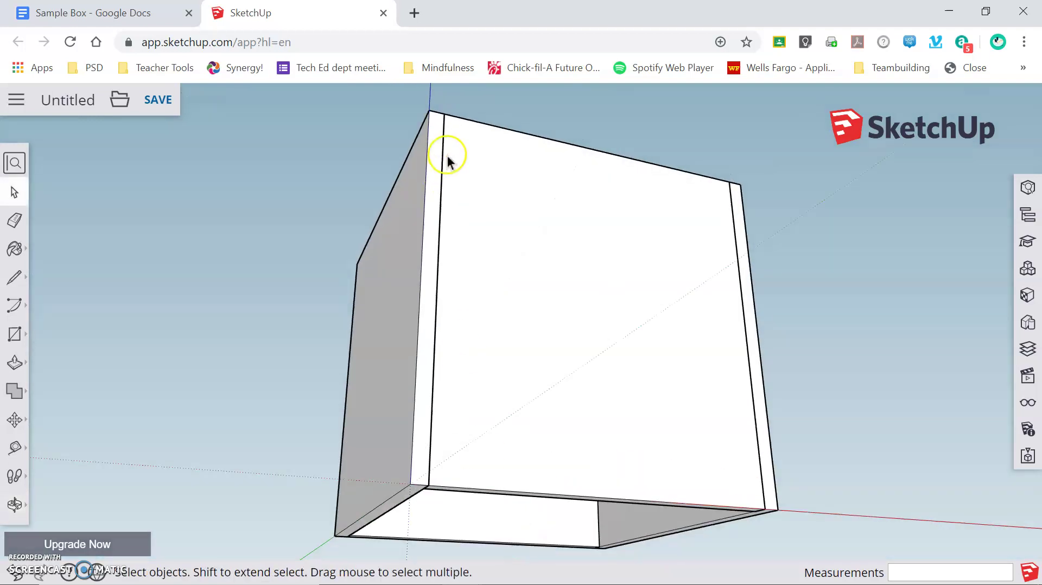
pyautogui.moveTo(449, 163); pyautogui.dragTo(360, 441, button='middle')
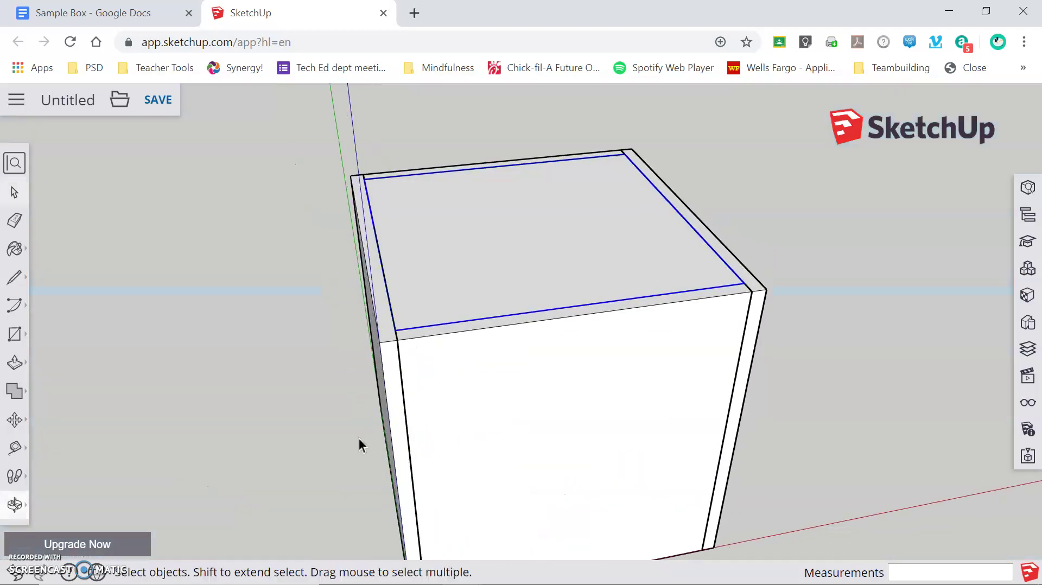
pyautogui.click(15, 421)
pyautogui.click(57, 389)
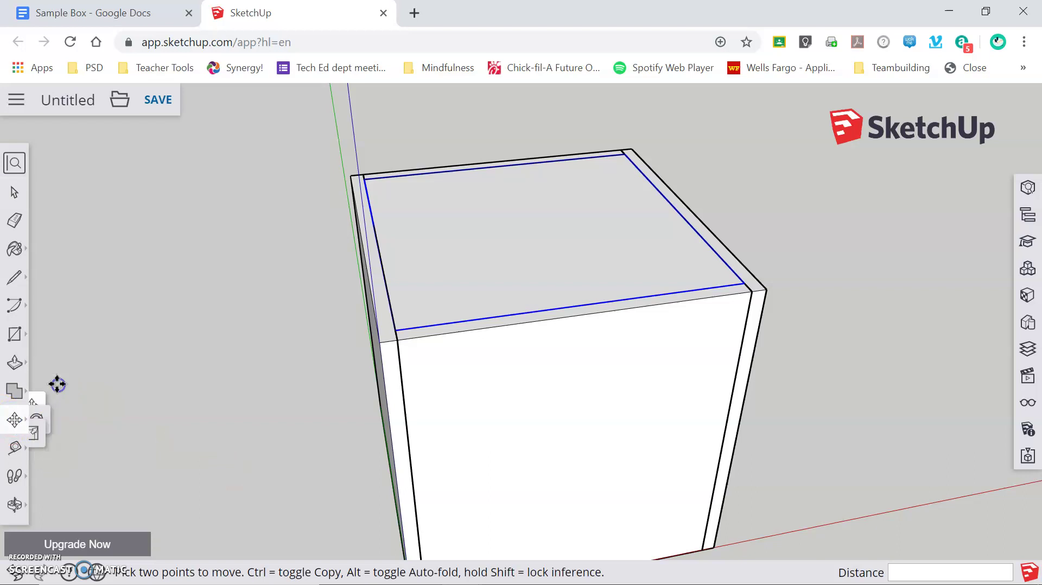
pyautogui.click(398, 328)
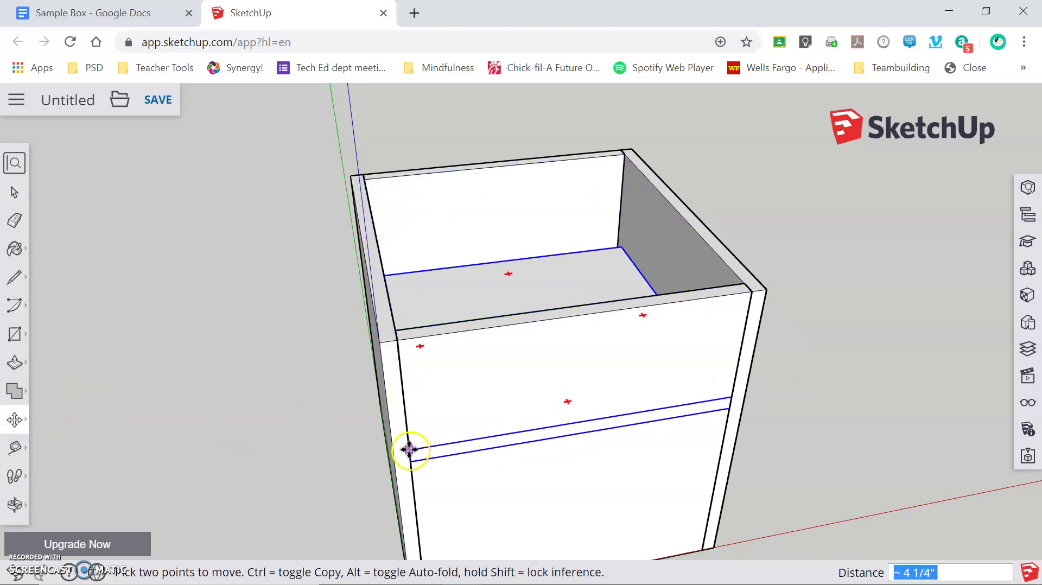
pyautogui.press('ctrl')
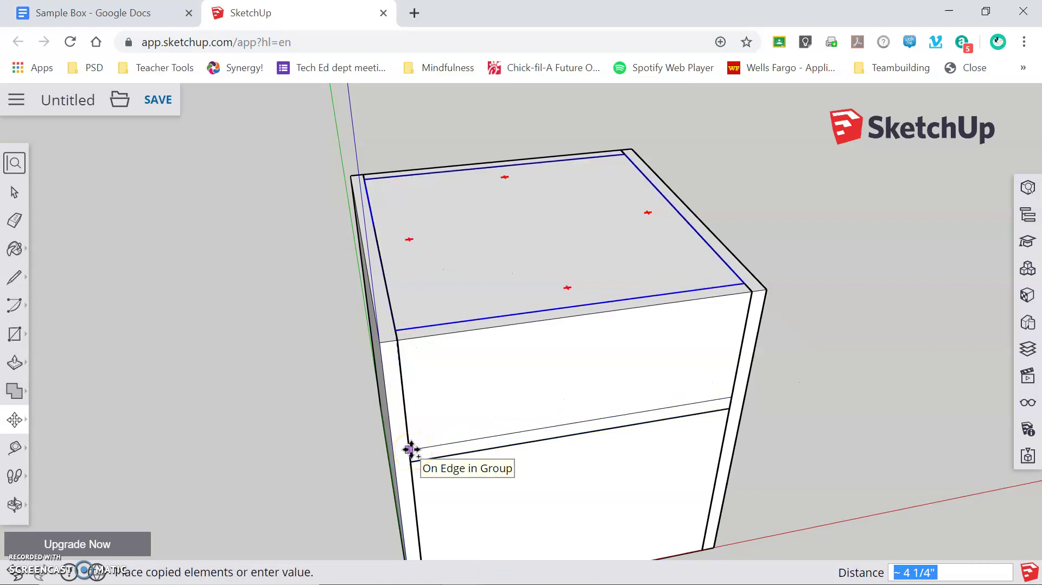
pyautogui.press('o')
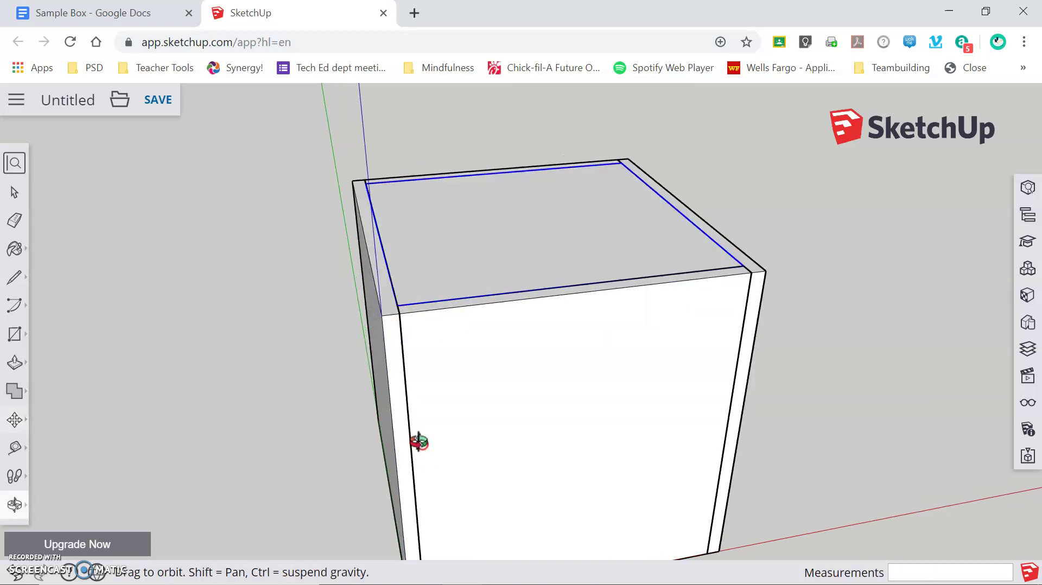
pyautogui.moveTo(418, 441); pyautogui.dragTo(425, 245)
pyautogui.moveTo(425, 245); pyautogui.dragTo(416, 93, button='middle')
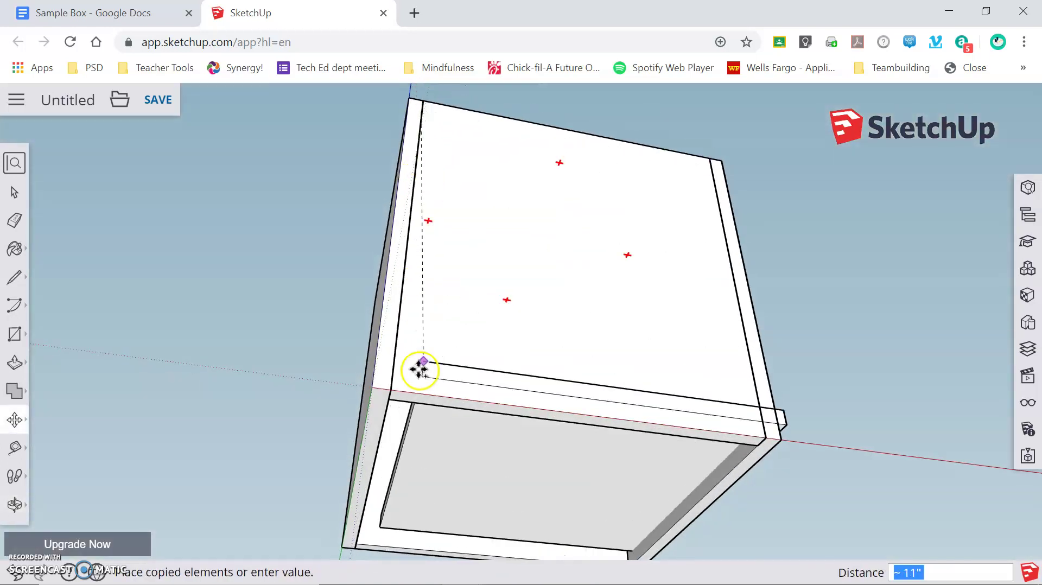
pyautogui.click(390, 400)
# Move the copied bottom panel up between the walls, snapping its lower front corner to the front panel's inner bottom corner
pyautogui.press('o')
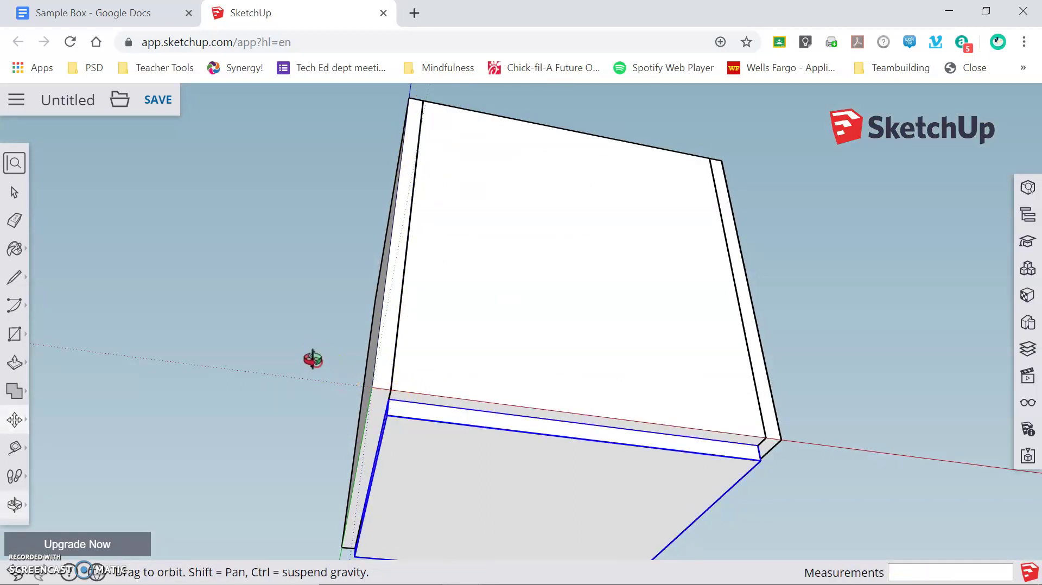
pyautogui.moveTo(310, 361); pyautogui.dragTo(245, 461)
pyautogui.press('m')
pyautogui.moveTo(521, 149); pyautogui.dragTo(601, 414, button='middle')
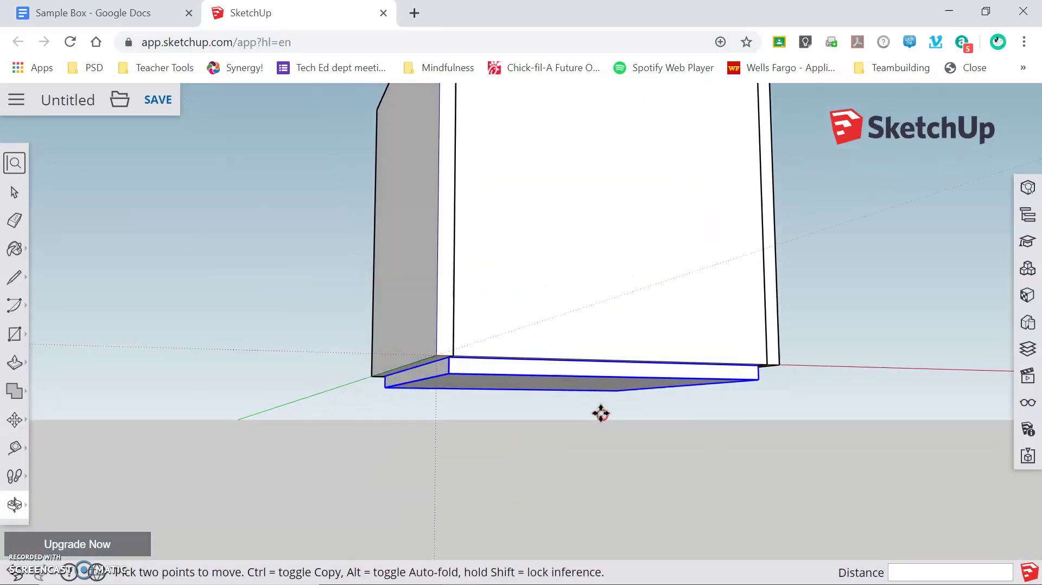
pyautogui.scroll(2, 465, 376)
pyautogui.scroll(3, 451, 376)
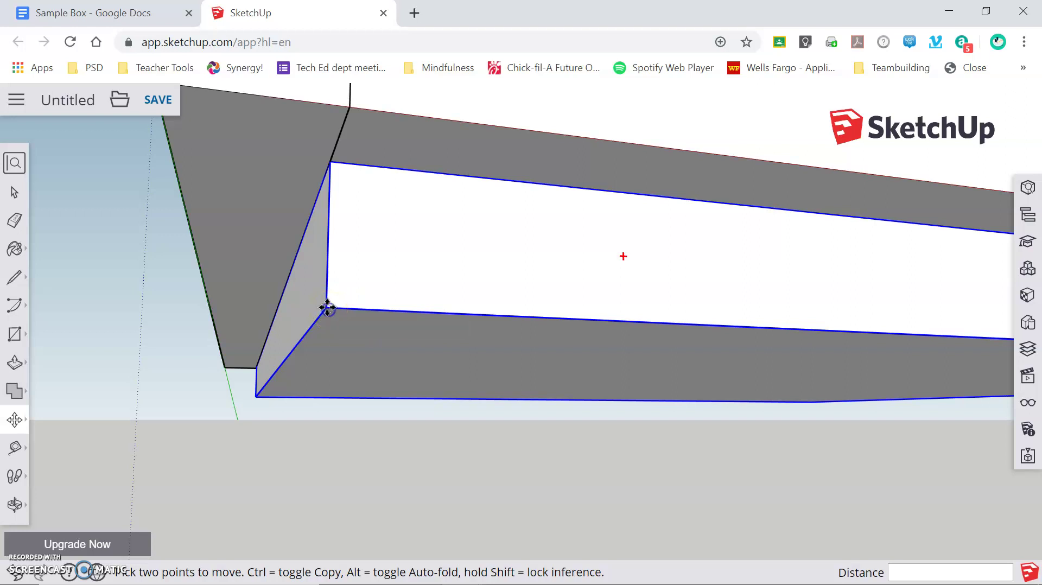
pyautogui.moveTo(327, 308); pyautogui.dragTo(331, 163)
pyautogui.scroll(-10, 407, 315)
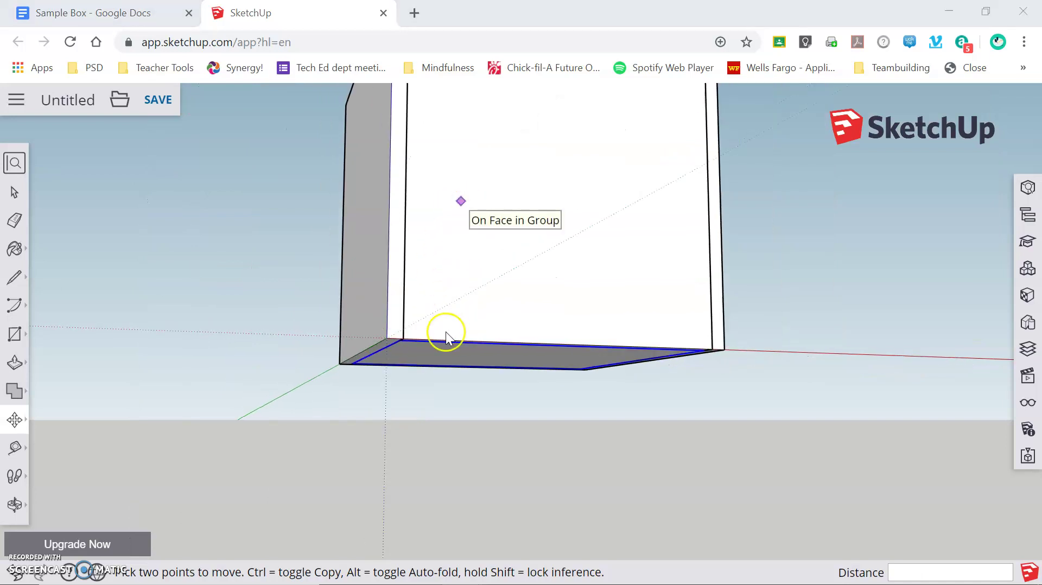
# Measure the box's height along its front vertical corner edge with the Tape Measure
pyautogui.moveTo(461, 353); pyautogui.dragTo(451, 495, button='middle')
pyautogui.scroll(-5, 458, 494)
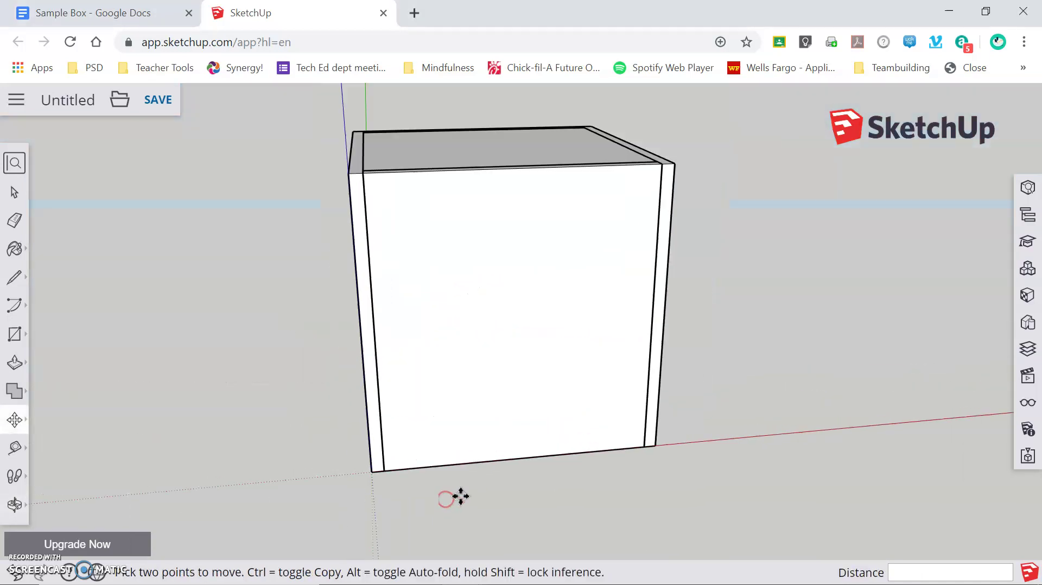
pyautogui.moveTo(354, 442); pyautogui.dragTo(468, 542, button='middle')
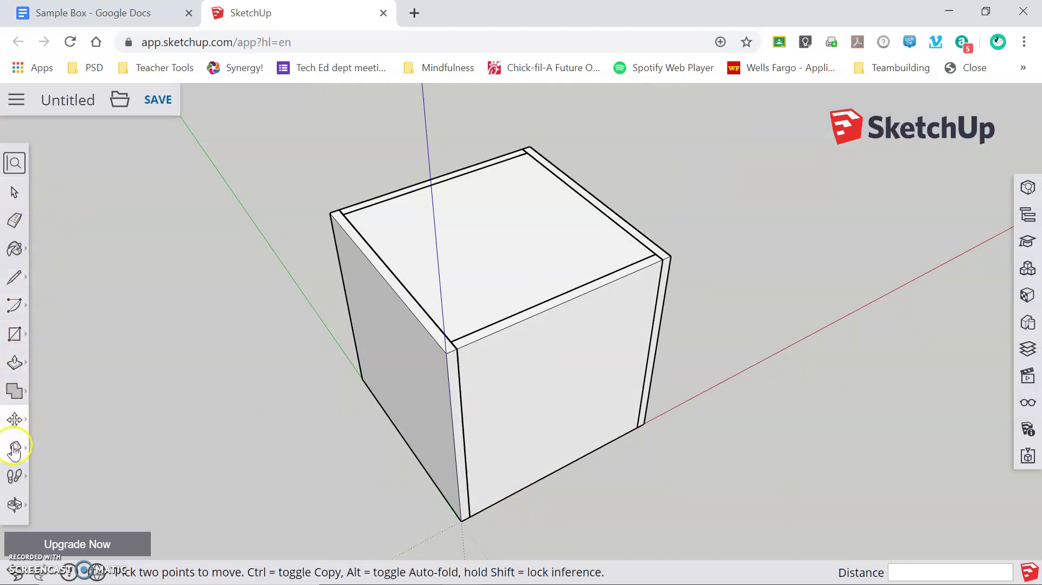
pyautogui.click(14, 449)
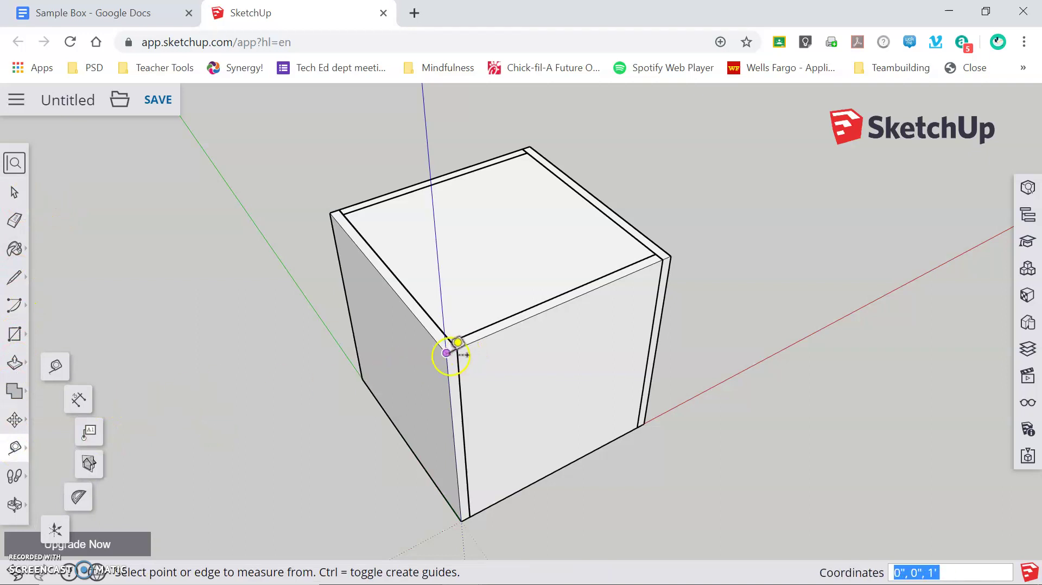
pyautogui.click(448, 355)
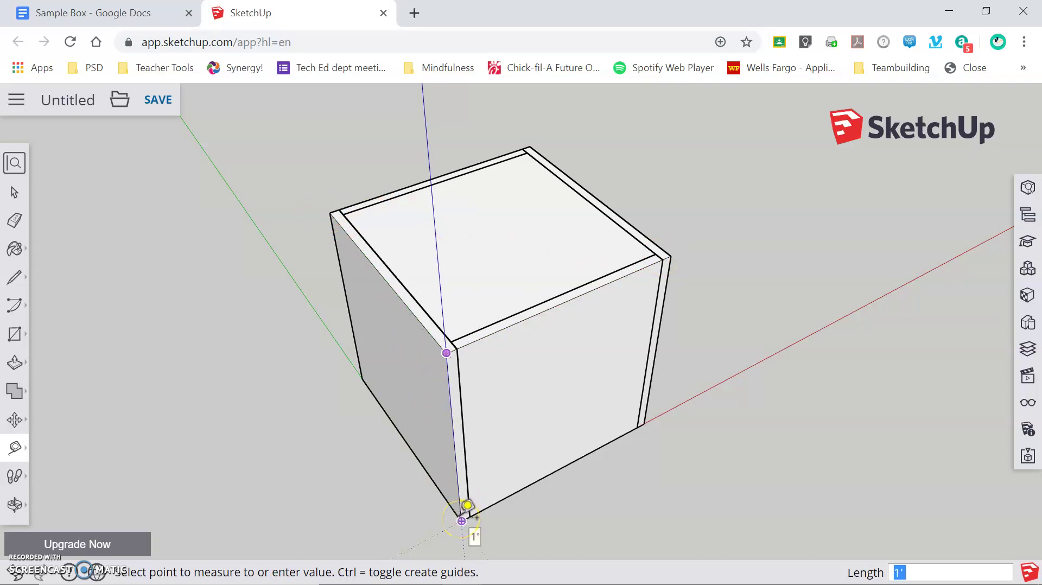
pyautogui.click(421, 463)
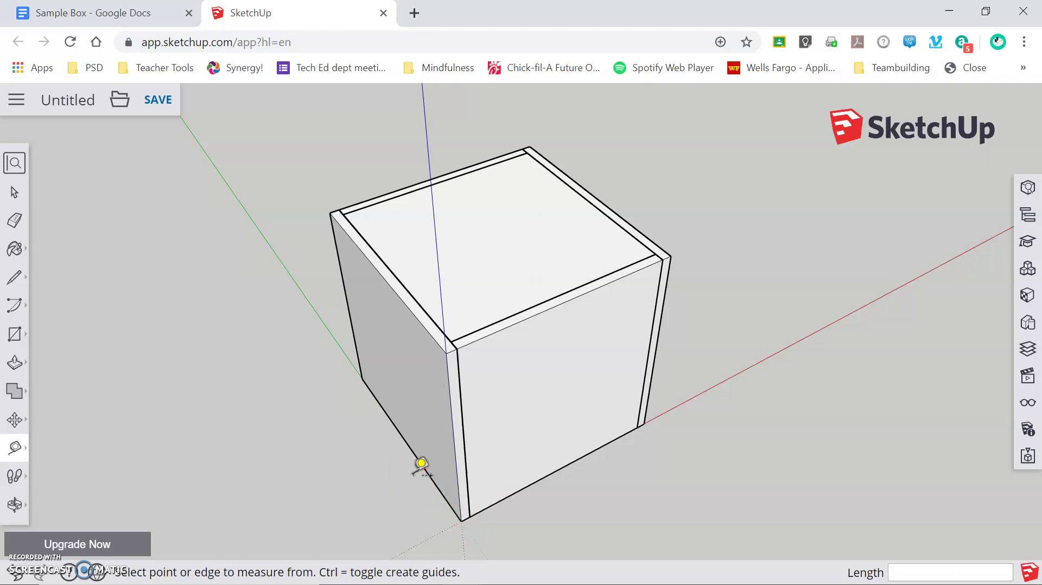
# Move the left side panel straight out about 12 inches away from the box
pyautogui.moveTo(536, 516); pyautogui.dragTo(505, 514, button='middle')
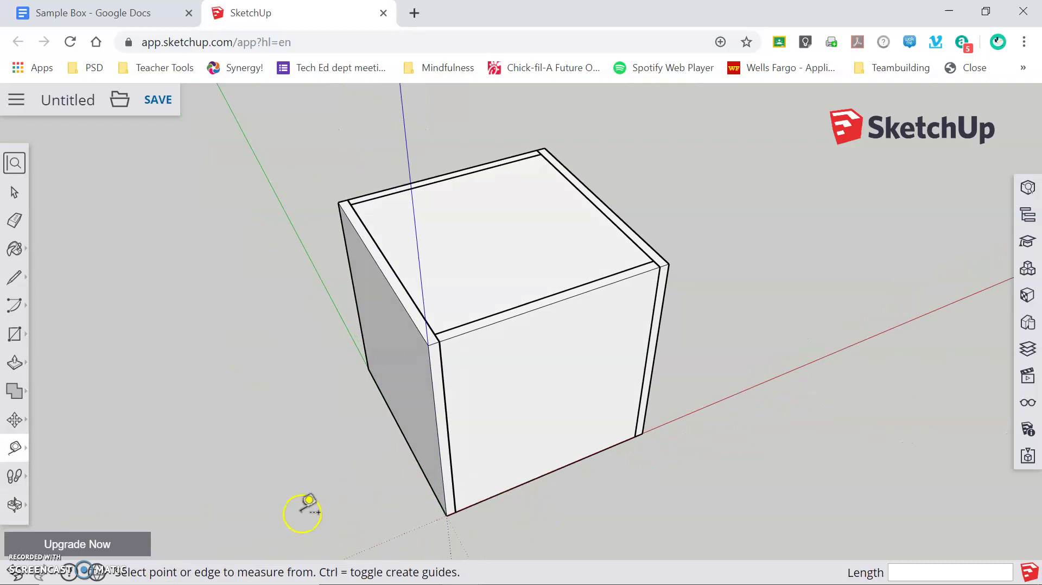
pyautogui.scroll(-2, 302, 514)
pyautogui.scroll(-2, 543, 117)
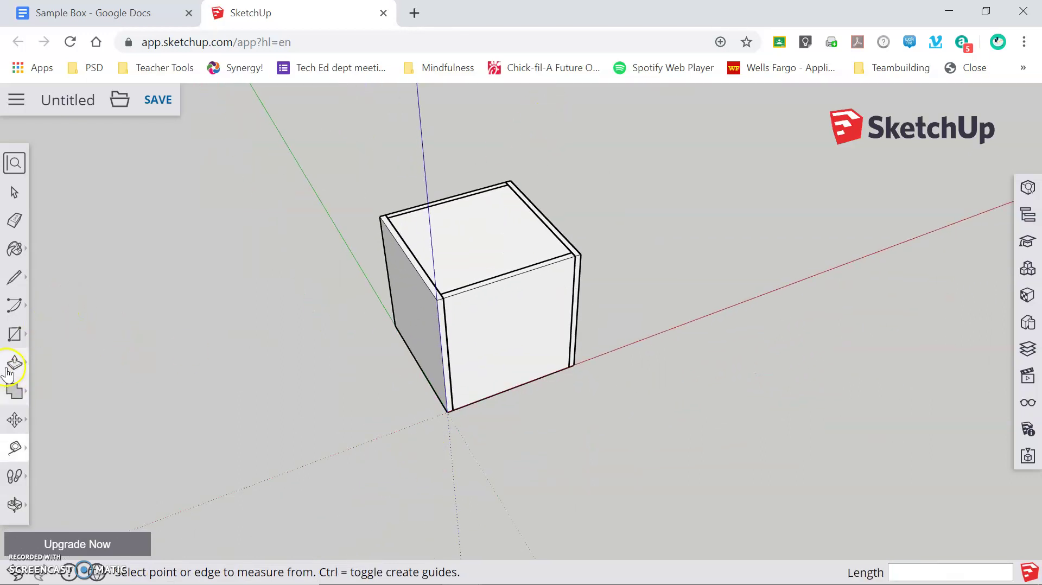
pyautogui.click(14, 423)
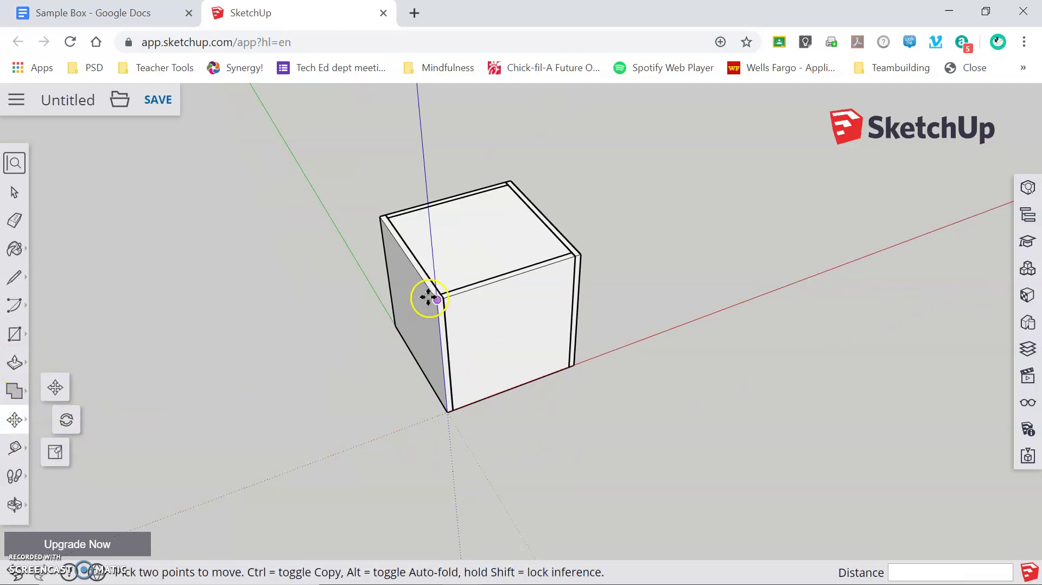
pyautogui.click(410, 304)
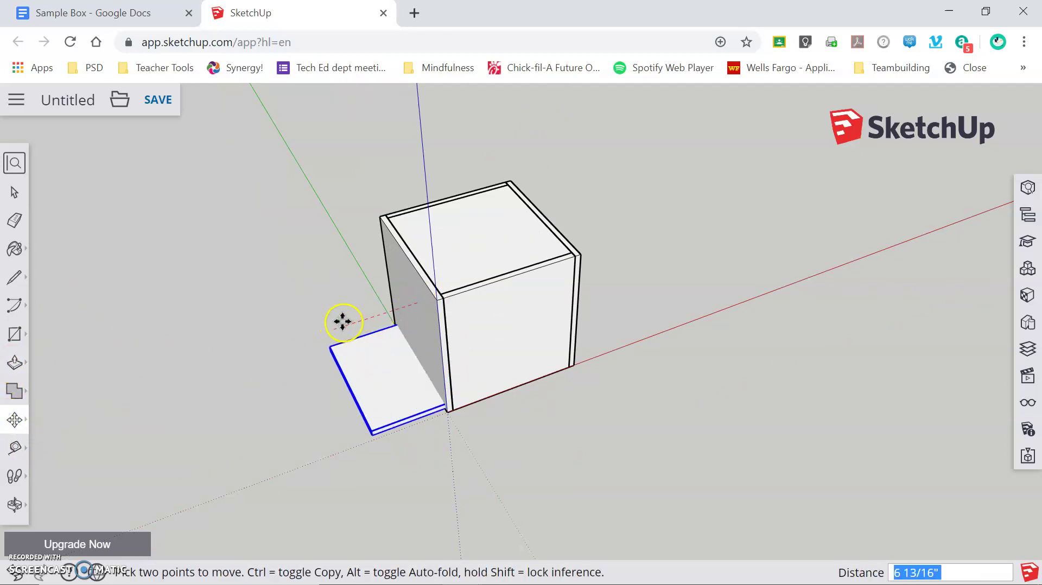
pyautogui.click(416, 303)
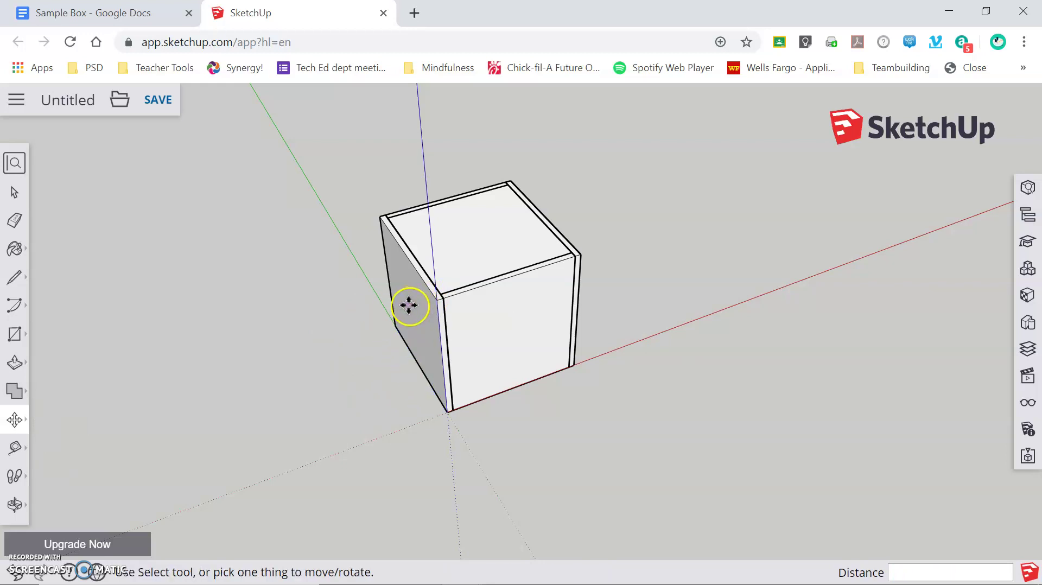
pyautogui.click(415, 304)
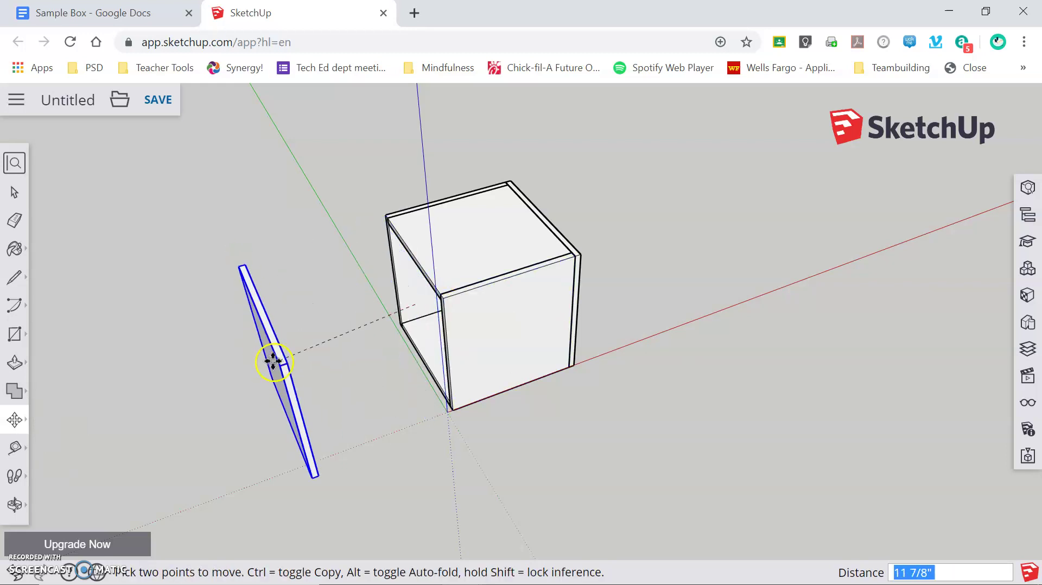
pyautogui.click(271, 360)
# Move the front panel forward about 12 inches and the right side panel outward about 14 1/2 inches
pyautogui.click(498, 312)
pyautogui.click(568, 421)
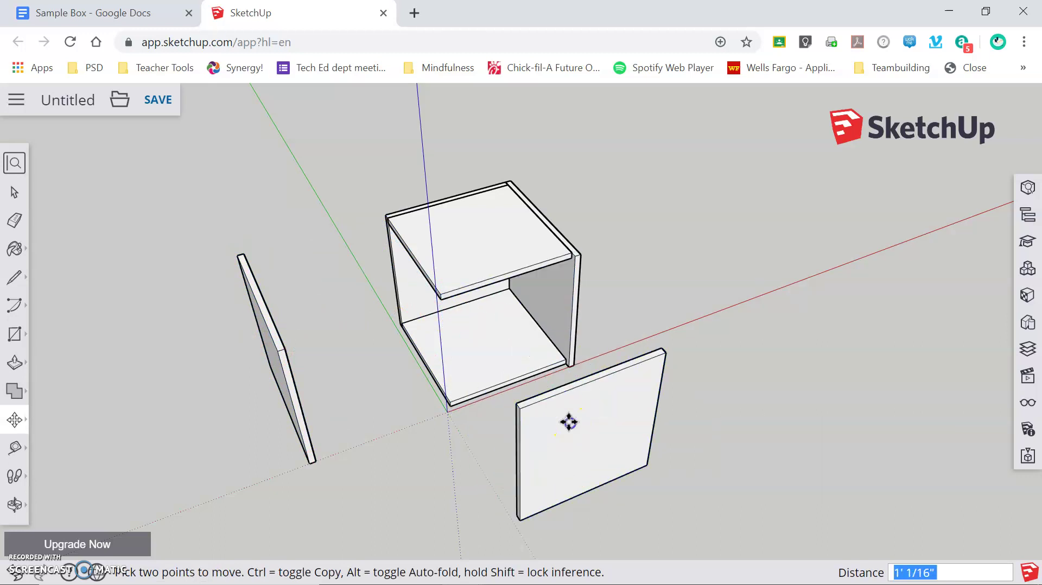
pyautogui.click(554, 305)
pyautogui.click(683, 243)
# Lift the top panel above the box and move the back panel about 10 inches backward
pyautogui.click(500, 237)
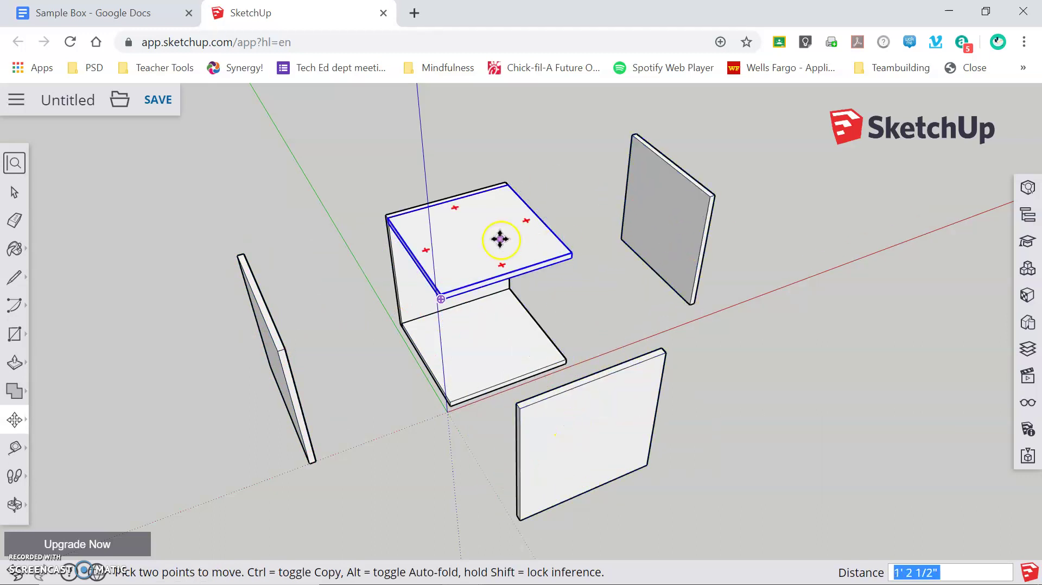
pyautogui.click(483, 187)
pyautogui.click(430, 256)
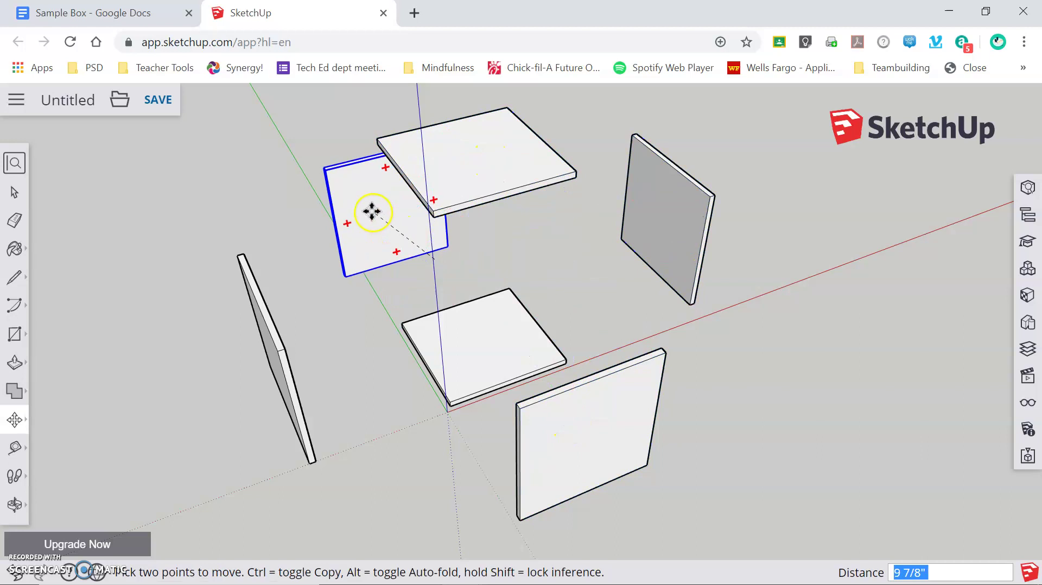
pyautogui.click(368, 212)
# Slide the bottom panel about 11 inches out toward the front of the exploded layout
pyautogui.click(485, 355)
pyautogui.click(449, 391)
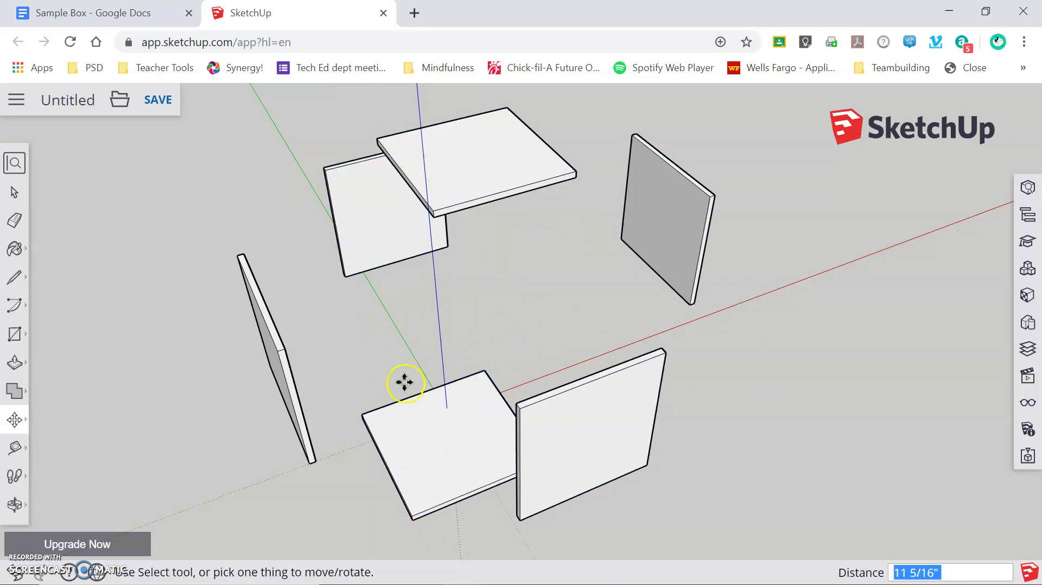
pyautogui.moveTo(405, 381); pyautogui.dragTo(409, 465, button='middle')
pyautogui.scroll(2, 467, 488)
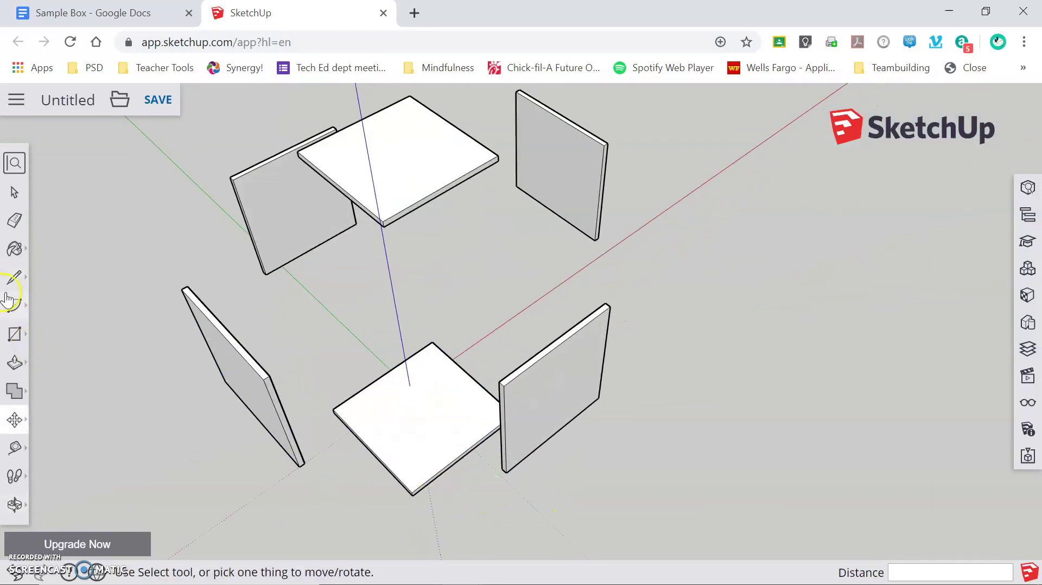
# Measure the top panel's two side lengths and its thickness with the Tape Measure
pyautogui.click(13, 450)
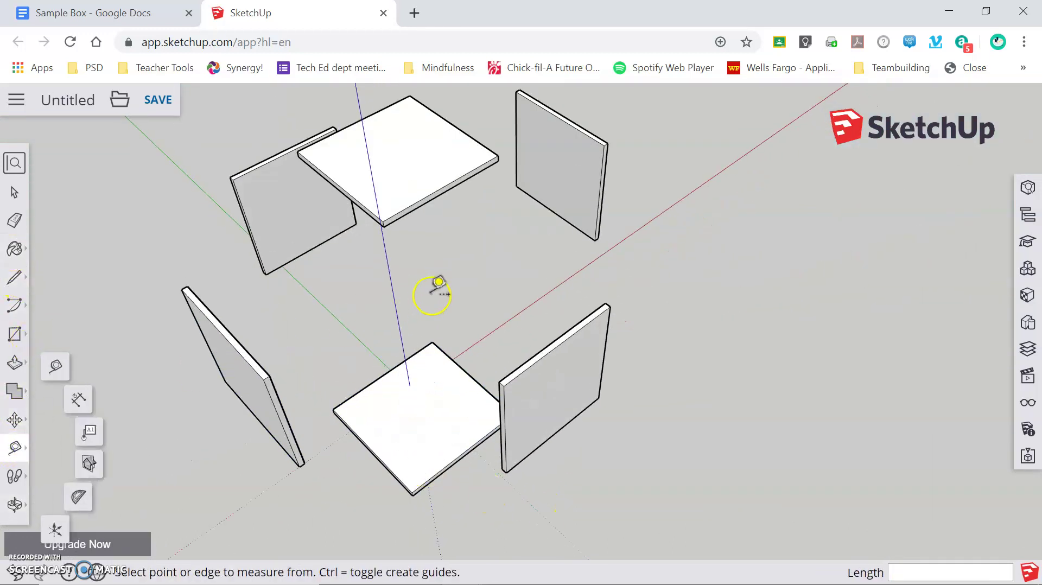
pyautogui.scroll(3, 384, 77)
pyautogui.scroll(3, 398, 80)
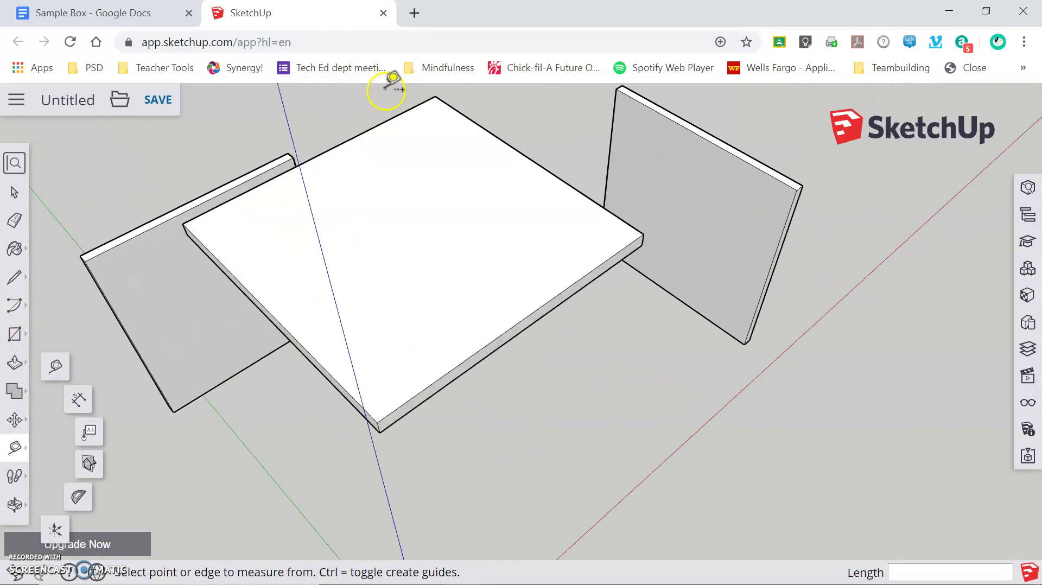
pyautogui.click(377, 423)
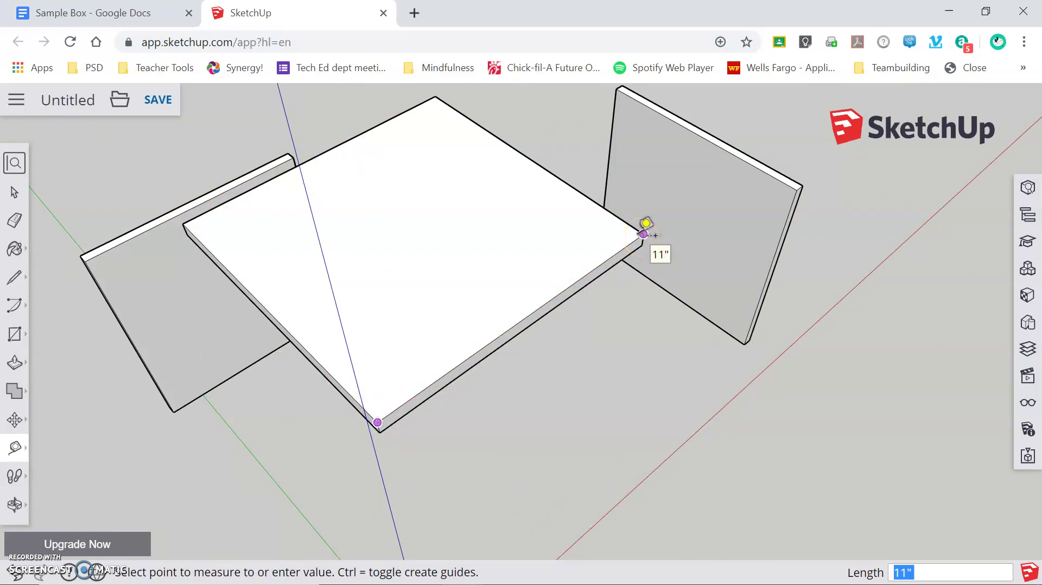
pyautogui.click(183, 223)
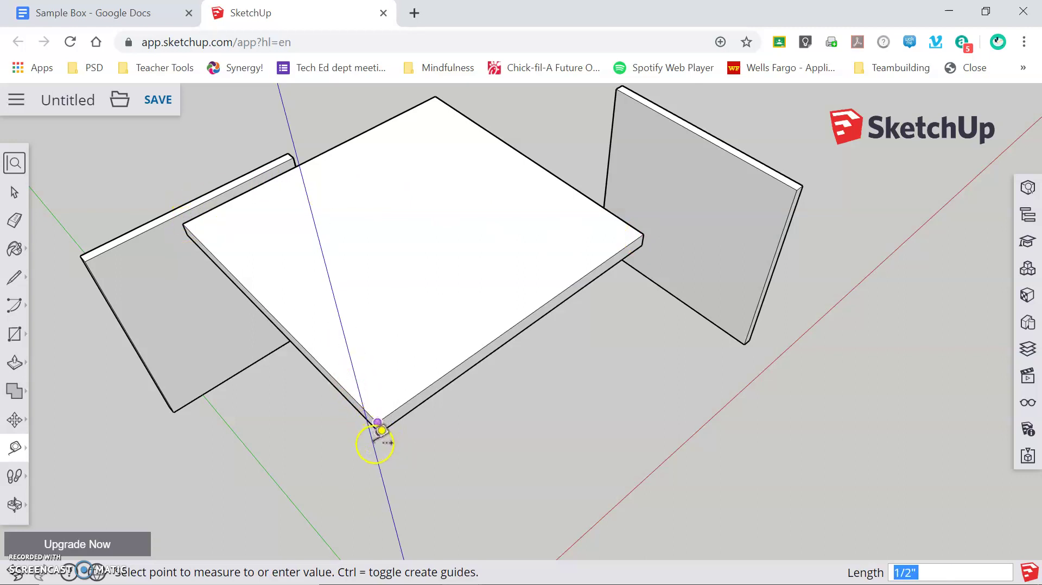
pyautogui.click(375, 443)
# Measure the front panel from its upper left corner down to its lower left corner
pyautogui.scroll(-1, 418, 285)
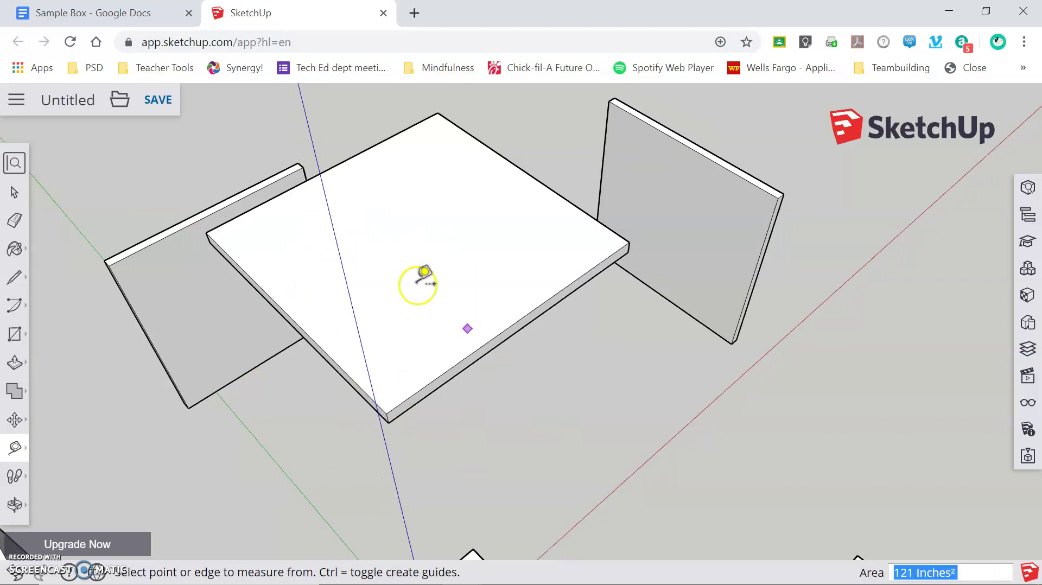
pyautogui.scroll(-4, 407, 326)
pyautogui.scroll(-1, 367, 174)
pyautogui.scroll(4, 508, 491)
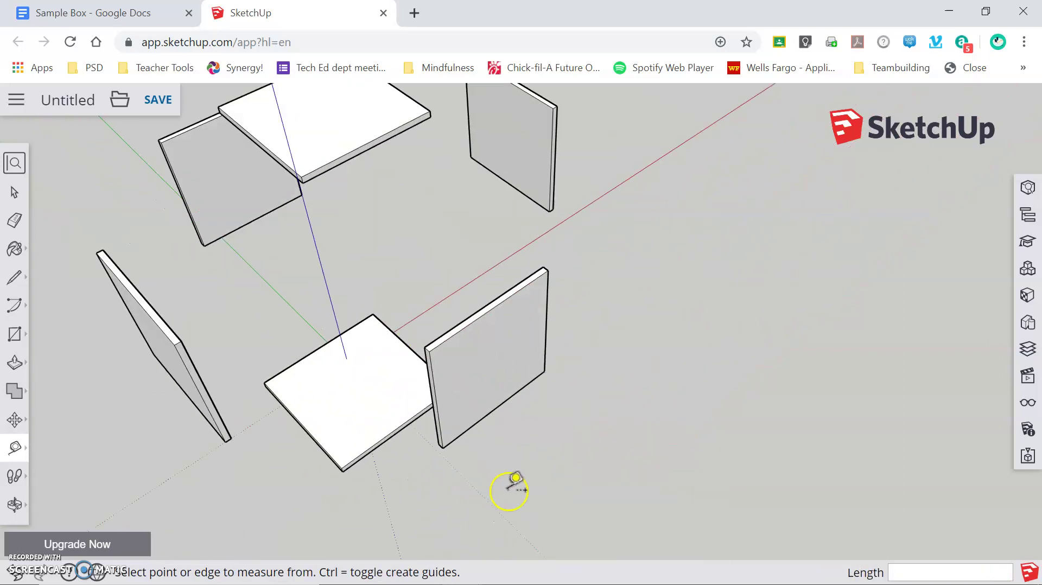
pyautogui.scroll(5, 510, 488)
pyautogui.moveTo(584, 414); pyautogui.dragTo(422, 442, button='middle')
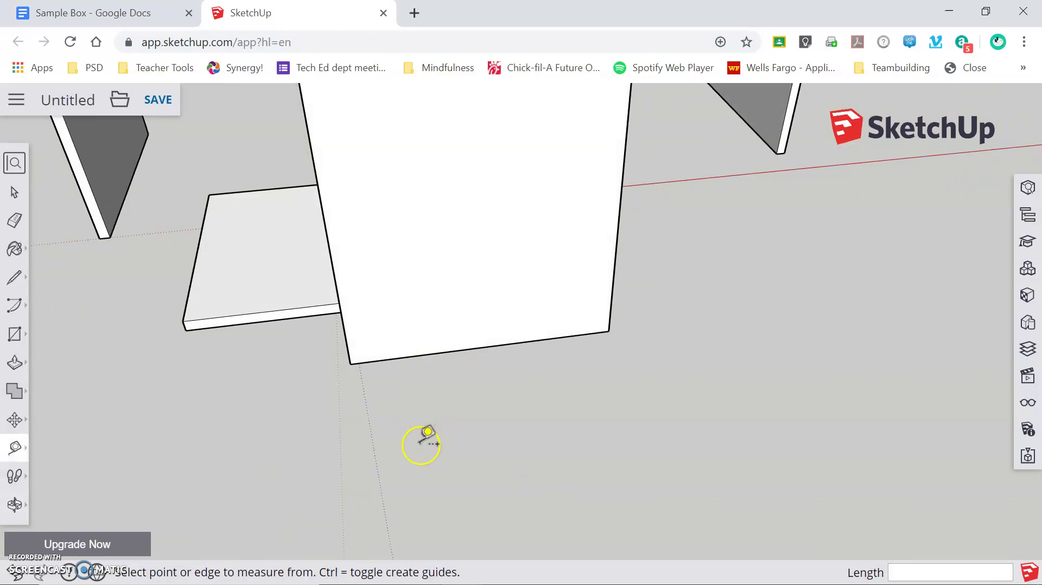
pyautogui.scroll(-2, 418, 440)
pyautogui.click(346, 229)
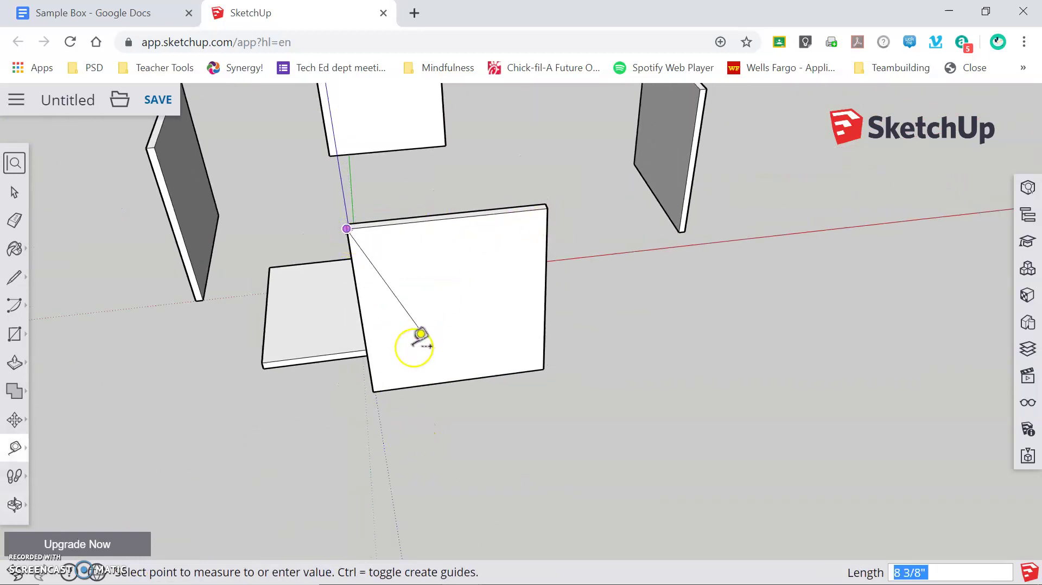
pyautogui.click(373, 392)
# Measure the left side panel's height along its rear vertical edge
pyautogui.moveTo(373, 384); pyautogui.dragTo(214, 240, button='middle')
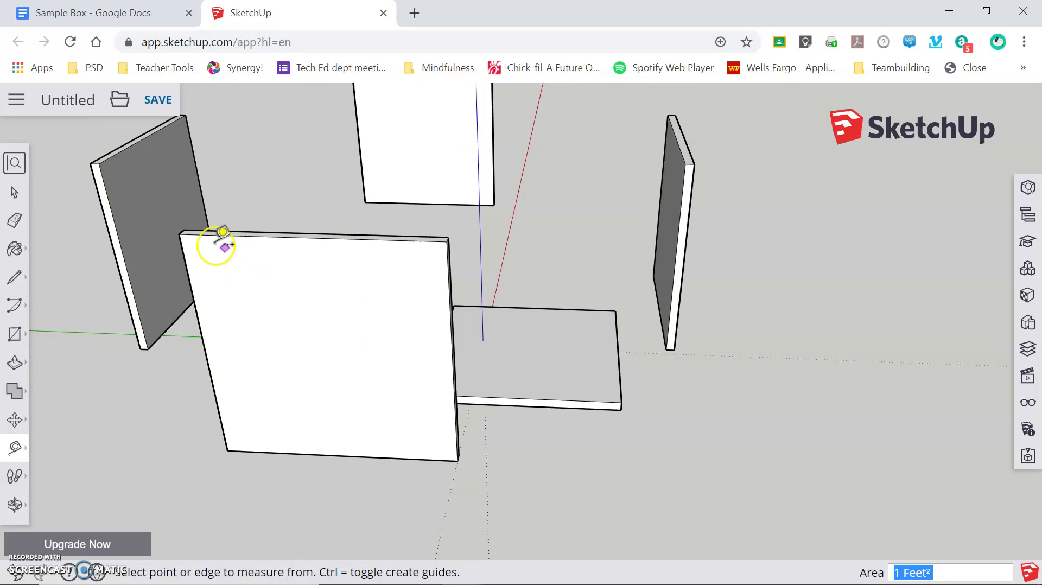
pyautogui.click(183, 234)
pyautogui.moveTo(183, 235); pyautogui.dragTo(231, 443)
# Move the front panel back against the left side panel, snapping their upper front corners together
pyautogui.moveTo(887, 225); pyautogui.dragTo(550, 161, button='middle')
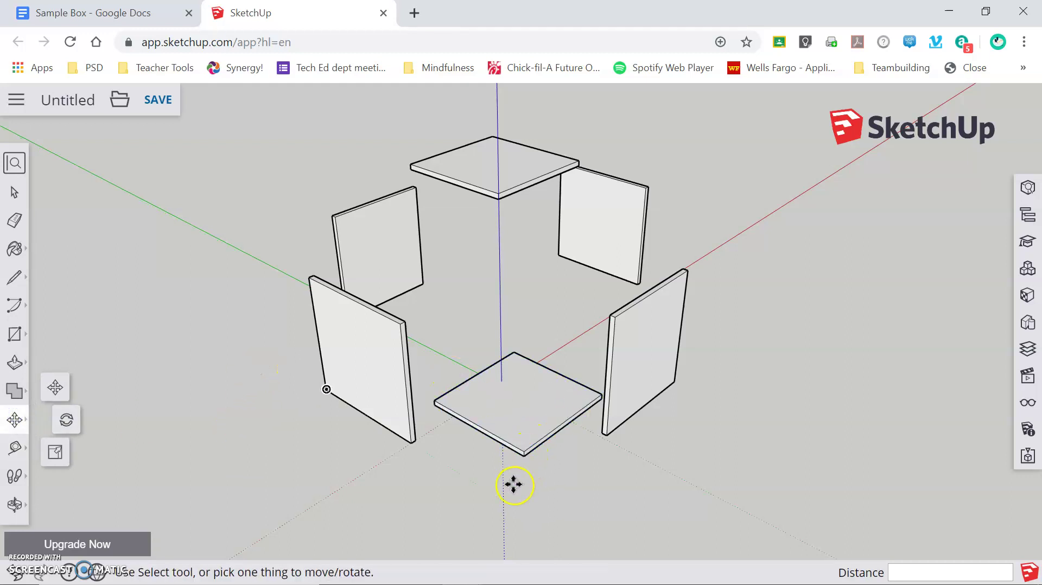
pyautogui.moveTo(512, 484); pyautogui.dragTo(597, 368, button='middle')
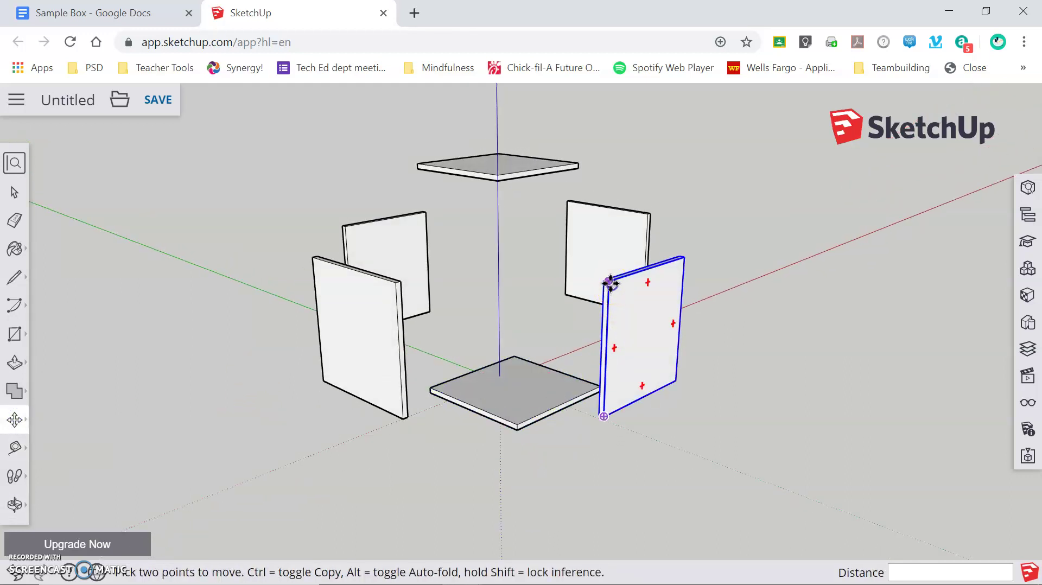
pyautogui.moveTo(610, 282); pyautogui.dragTo(414, 283)
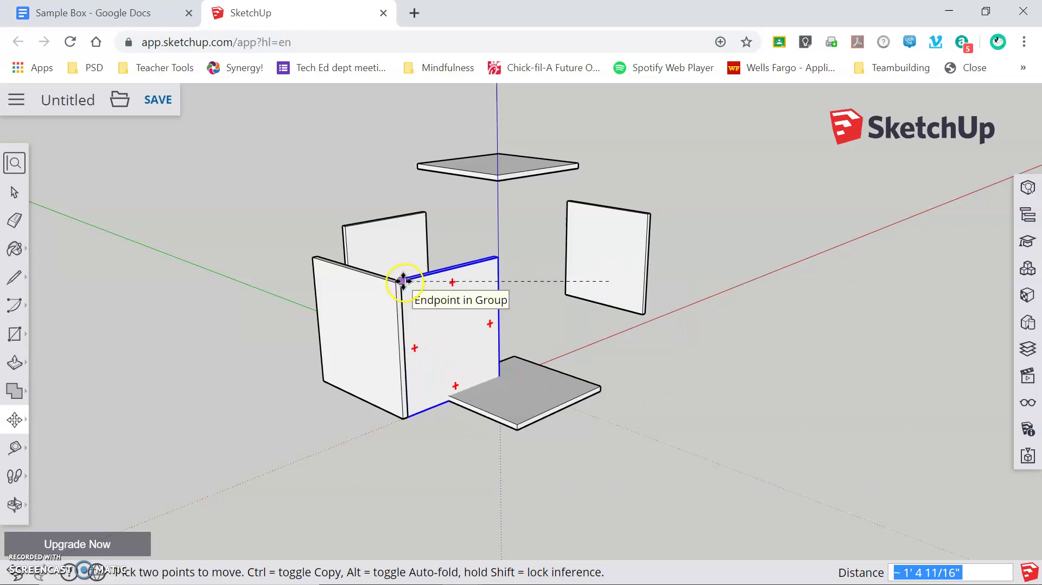
# Move the back panel against the left side panel, snapping it to that panel's upper rear corner
pyautogui.click(346, 227)
pyautogui.moveTo(298, 237); pyautogui.dragTo(442, 356, button='middle')
pyautogui.moveTo(417, 329); pyautogui.dragTo(593, 321)
pyautogui.click(595, 320)
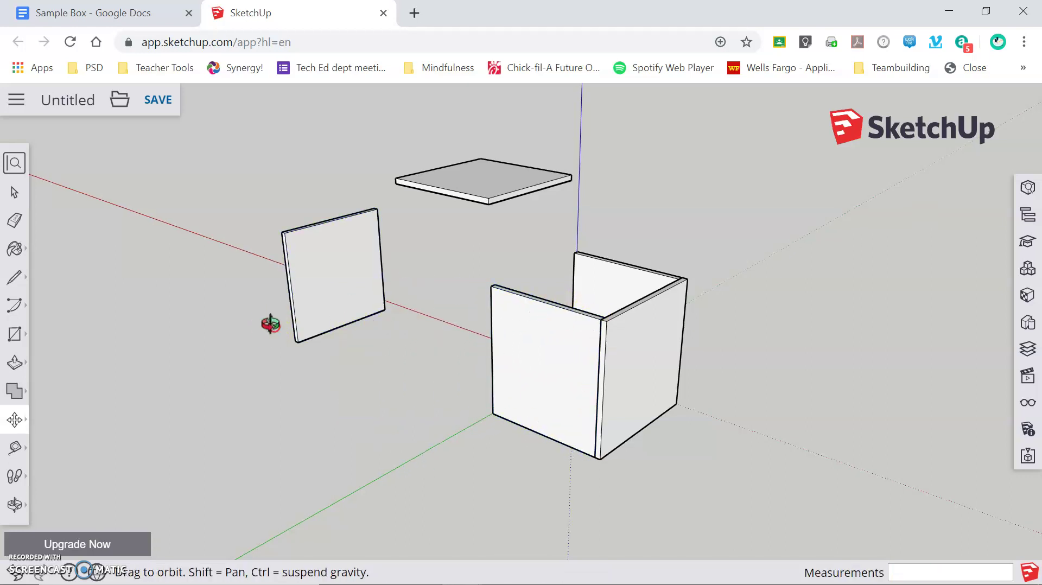
# Close the open side with the right side panel, snapping its upper corner to the back panel's upper outer corner
pyautogui.moveTo(267, 323); pyautogui.dragTo(499, 429, button='middle')
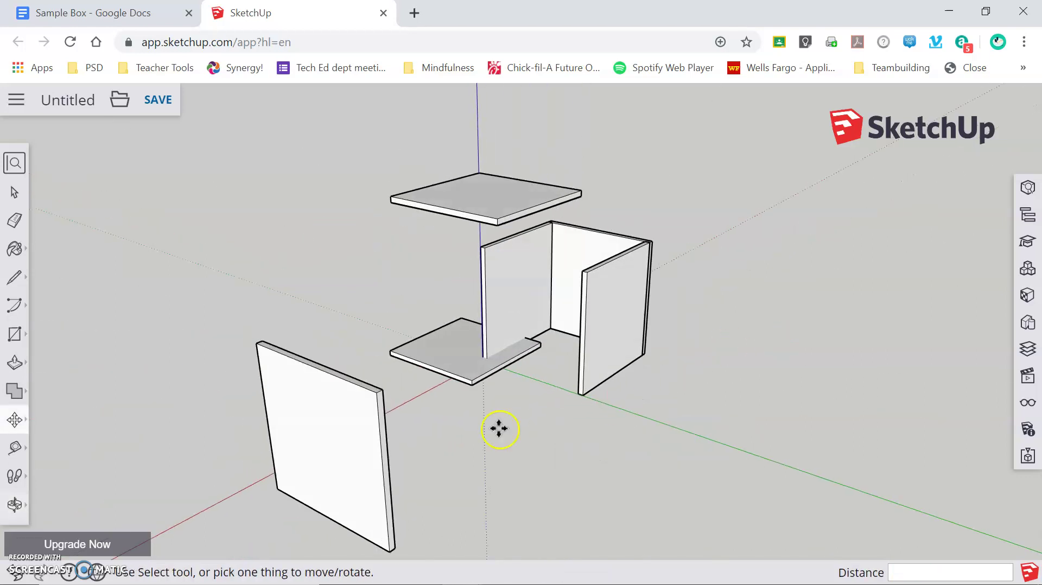
pyautogui.click(380, 392)
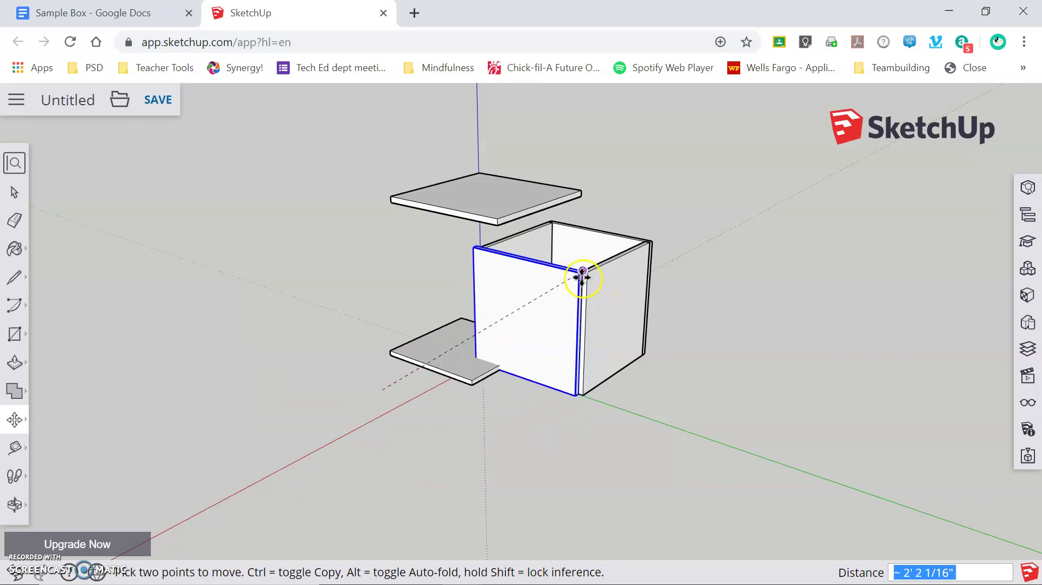
pyautogui.scroll(5, 582, 275)
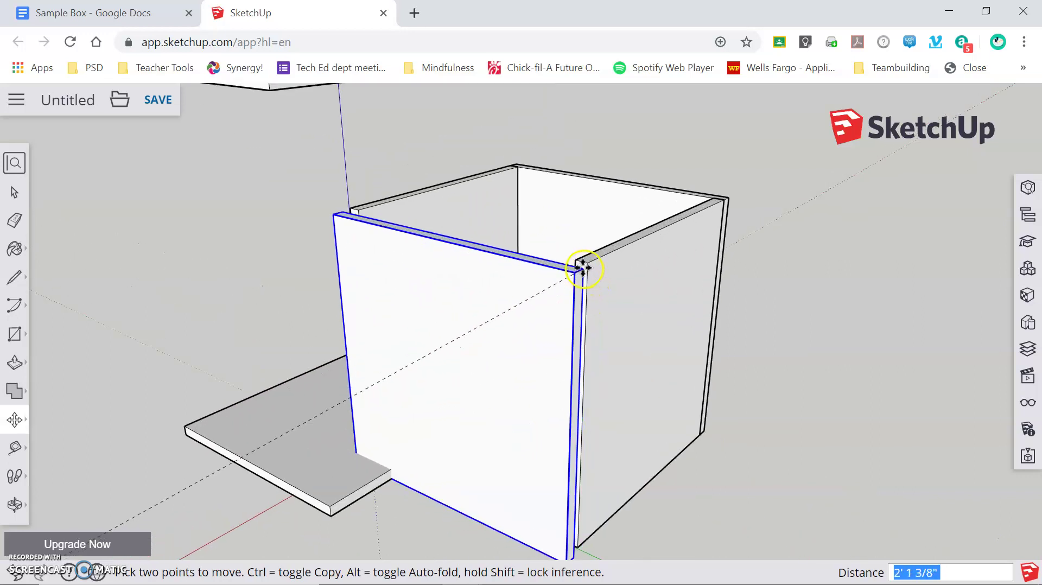
pyautogui.click(586, 265)
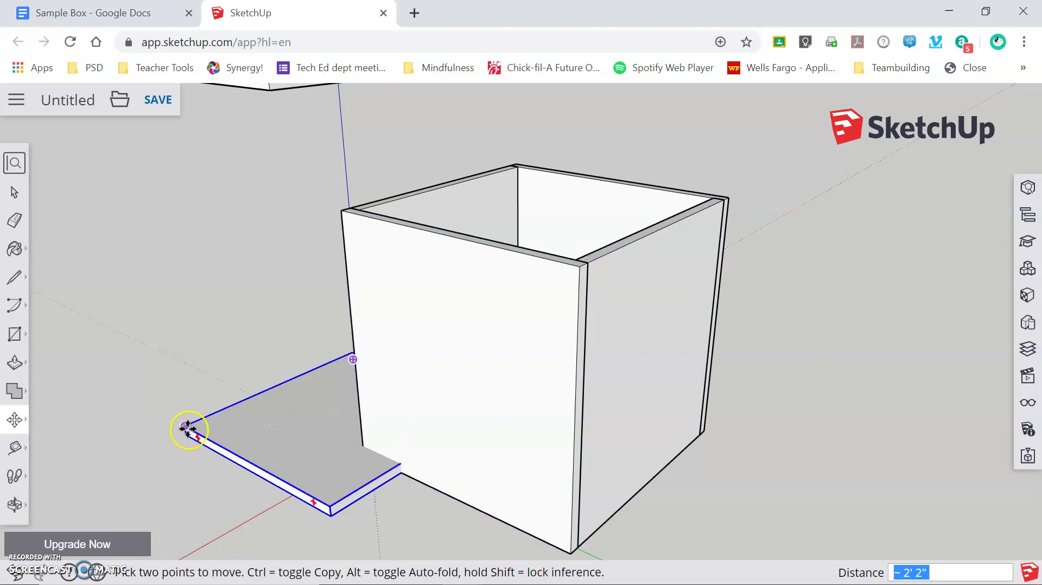
# Move the top panel down between the four walls, snapping its upper corner to the walls' inner top corner
pyautogui.scroll(-3, 207, 404)
pyautogui.scroll(-2, 207, 403)
pyautogui.click(241, 234)
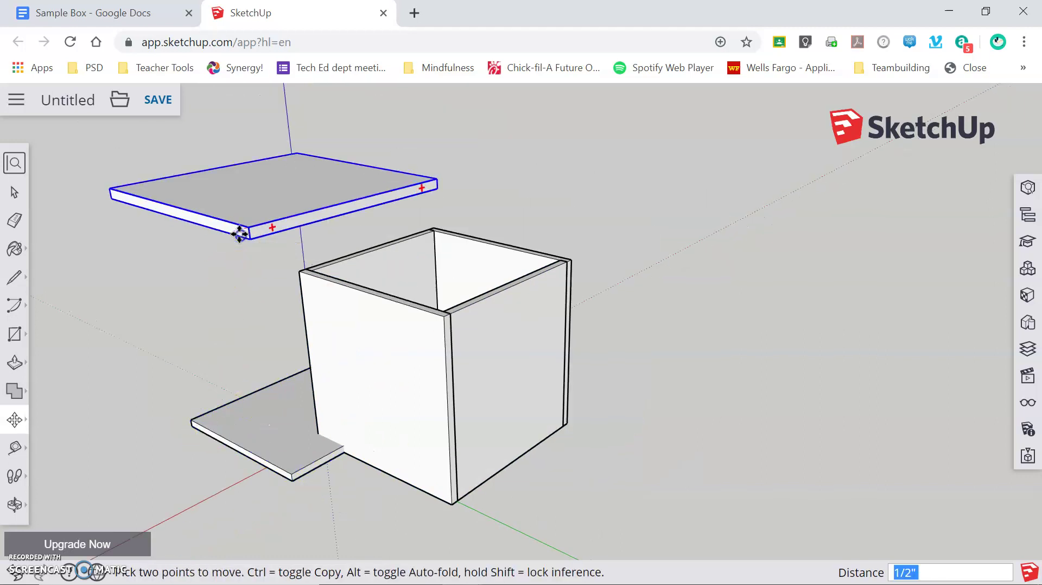
pyautogui.scroll(4, 437, 303)
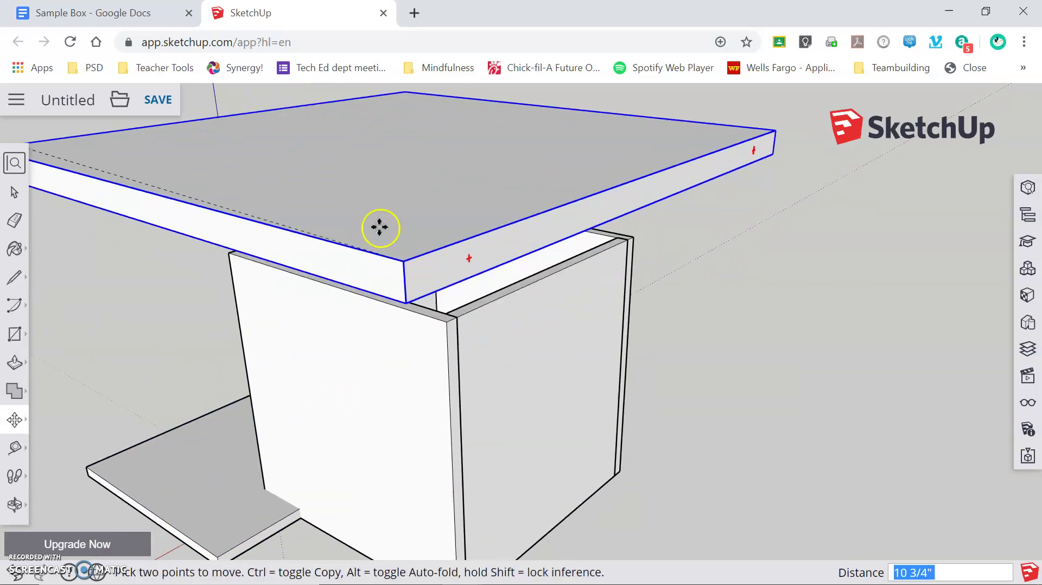
pyautogui.scroll(-4, 380, 227)
pyautogui.moveTo(402, 320); pyautogui.dragTo(296, 272, button='middle')
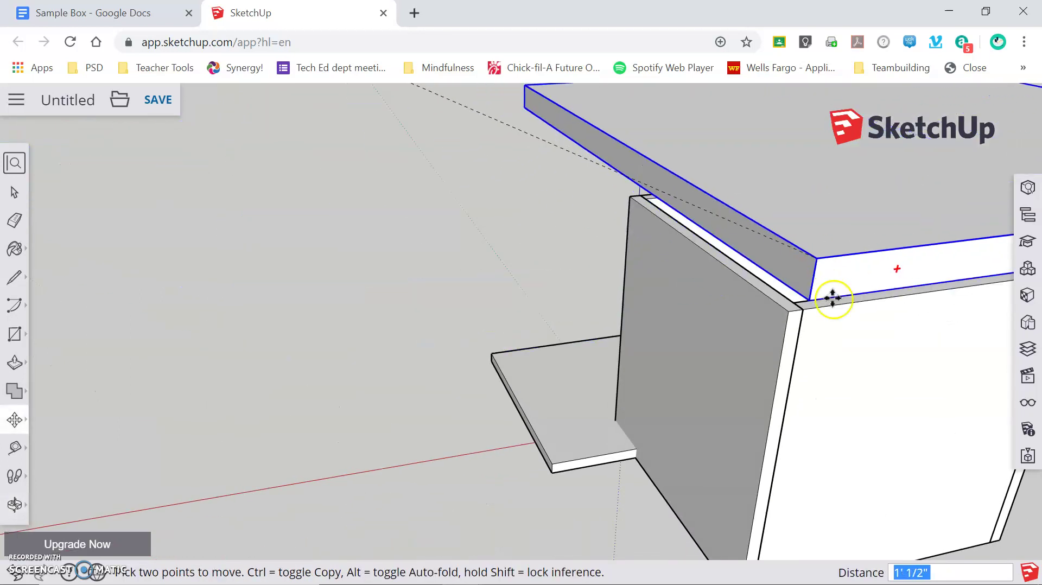
pyautogui.moveTo(772, 300); pyautogui.dragTo(418, 279, button='middle')
pyautogui.scroll(-4, 352, 300)
pyautogui.scroll(5, 820, 485)
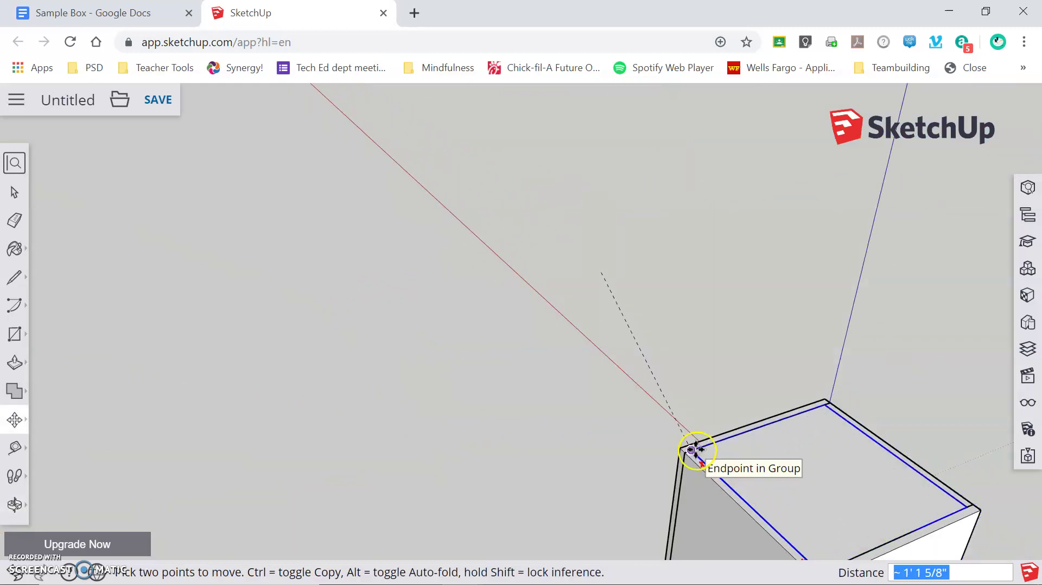
pyautogui.click(535, 283)
# Move the bottom panel into the open underside, snapping its lower corner to the walls' inner bottom corner
pyautogui.moveTo(535, 282); pyautogui.dragTo(414, 376, button='middle')
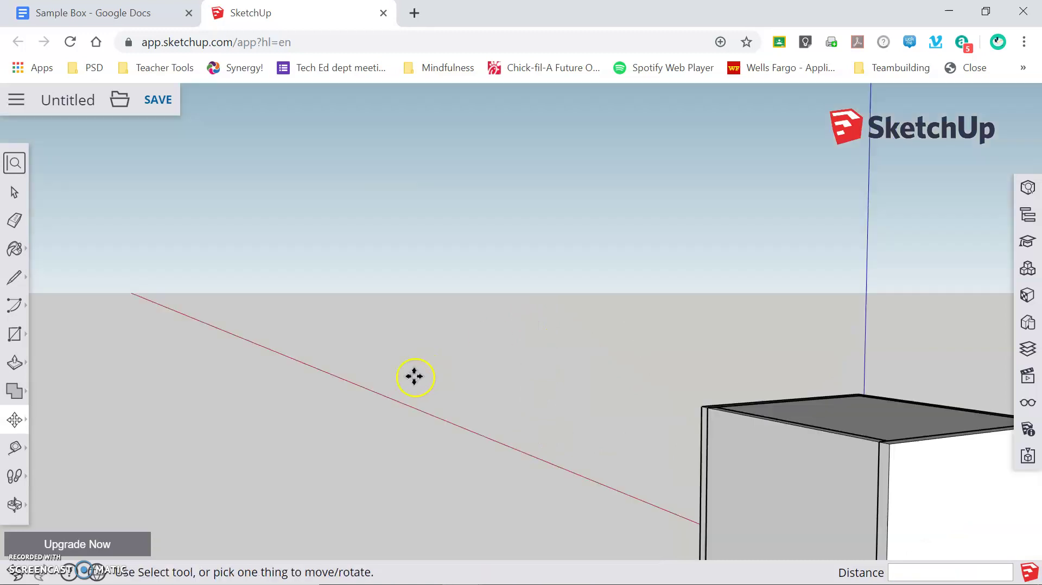
pyautogui.scroll(-4, 365, 221)
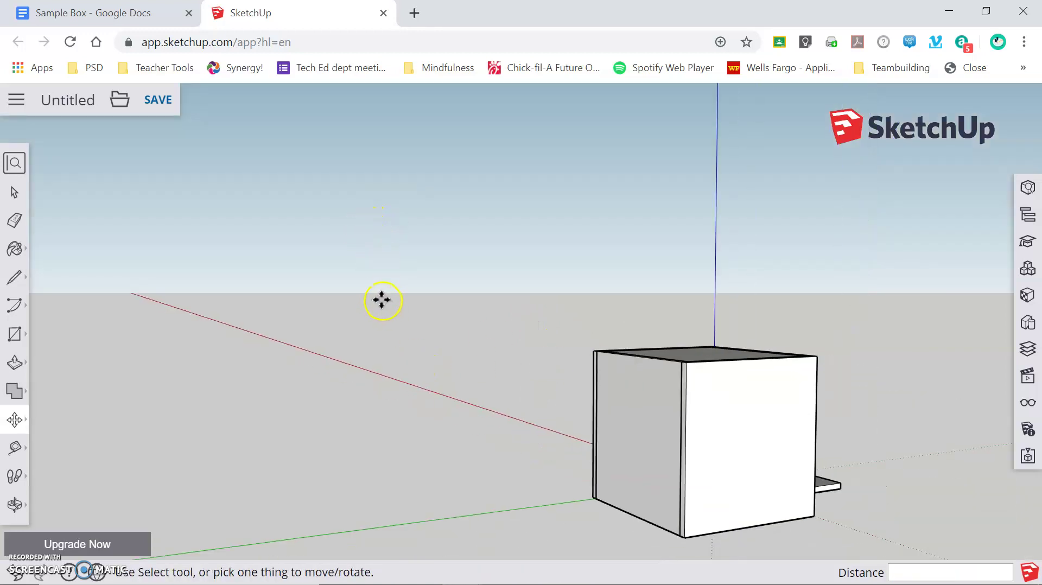
pyautogui.moveTo(380, 300); pyautogui.dragTo(591, 243, button='middle')
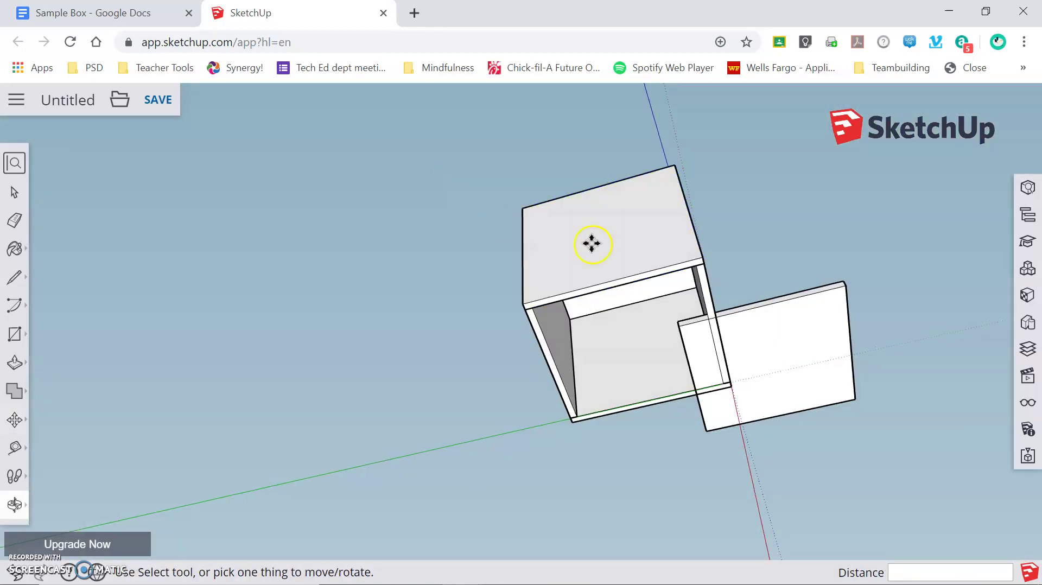
pyautogui.click(843, 287)
pyautogui.click(698, 269)
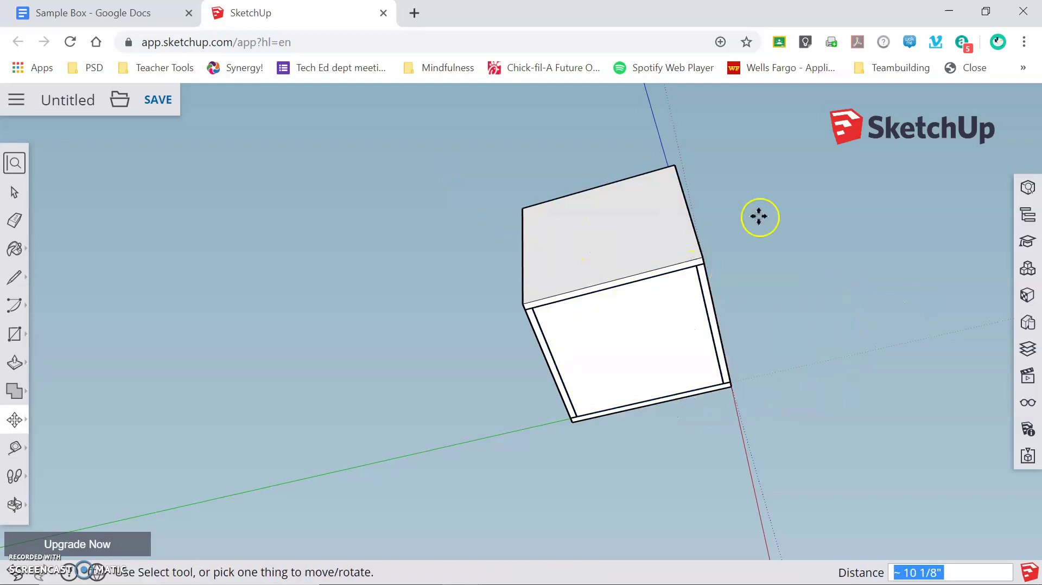
pyautogui.moveTo(759, 217); pyautogui.dragTo(480, 296, button='middle')
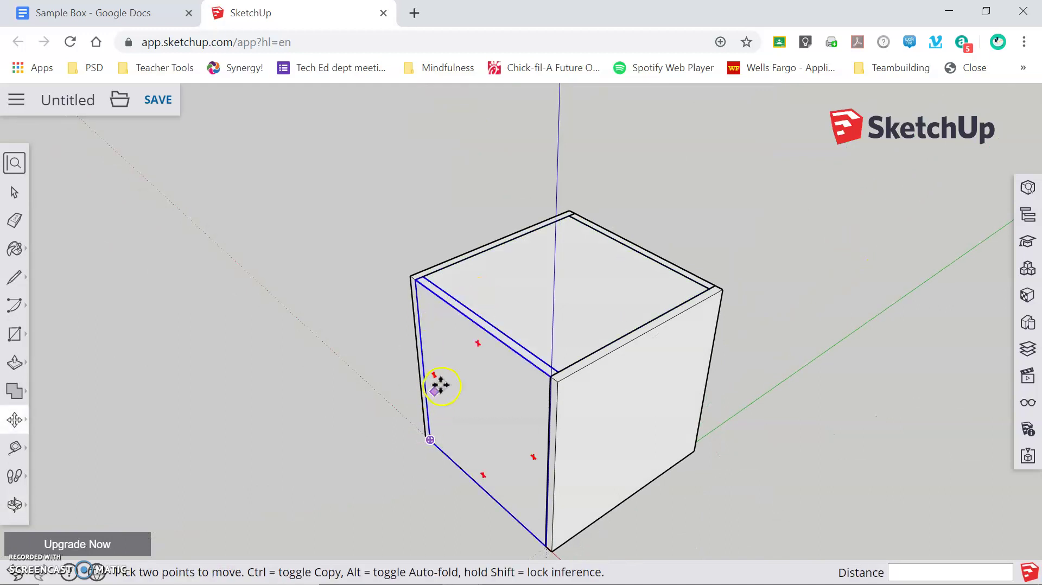